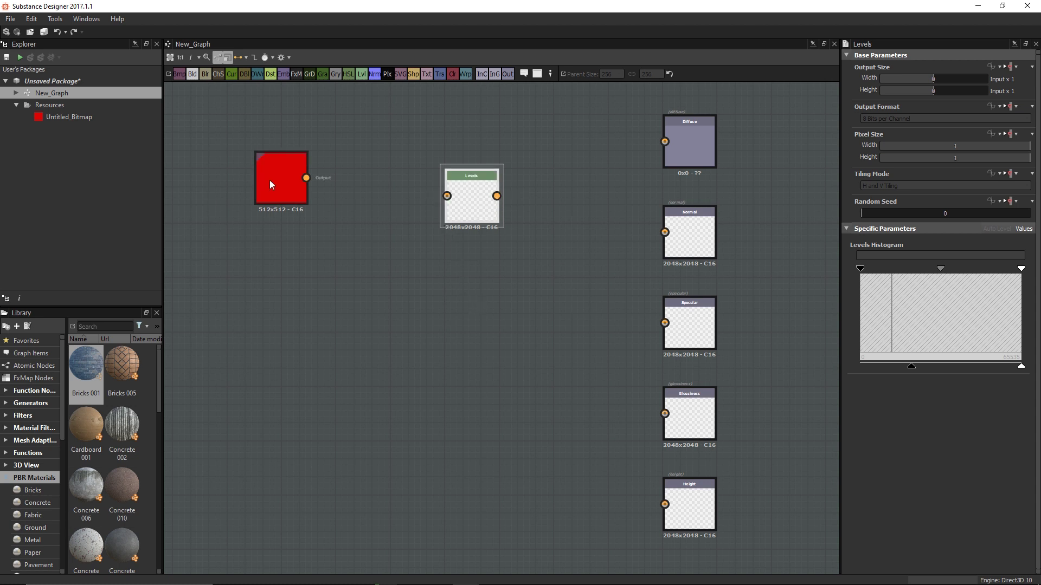
Step: Link the Bitmap output to the Levels input and the Levels output to the Diffuse output node, and move Levels lower
drag(307, 177, 440, 196)
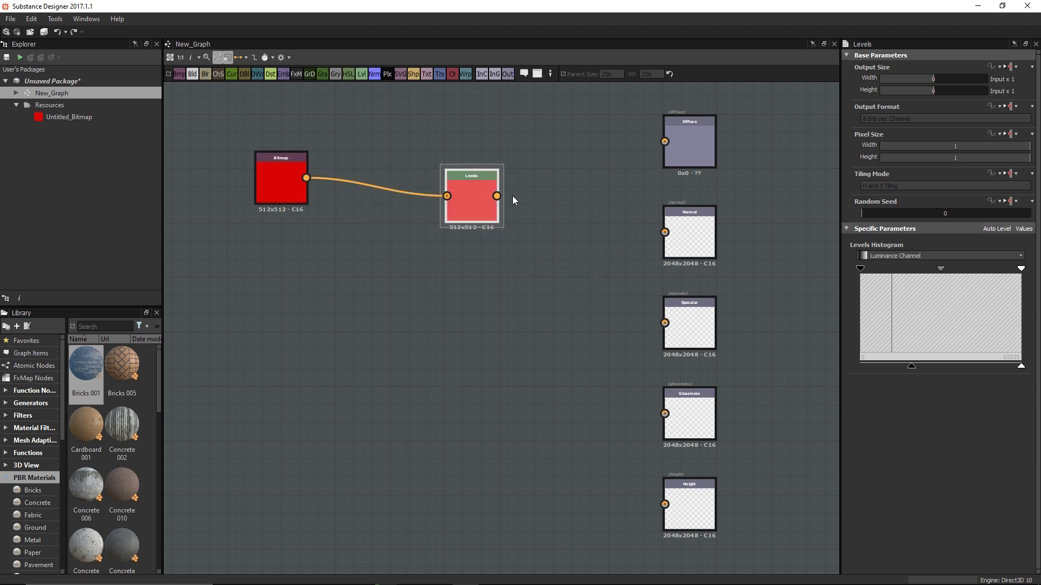
drag(566, 157, 665, 141)
drag(474, 201, 478, 250)
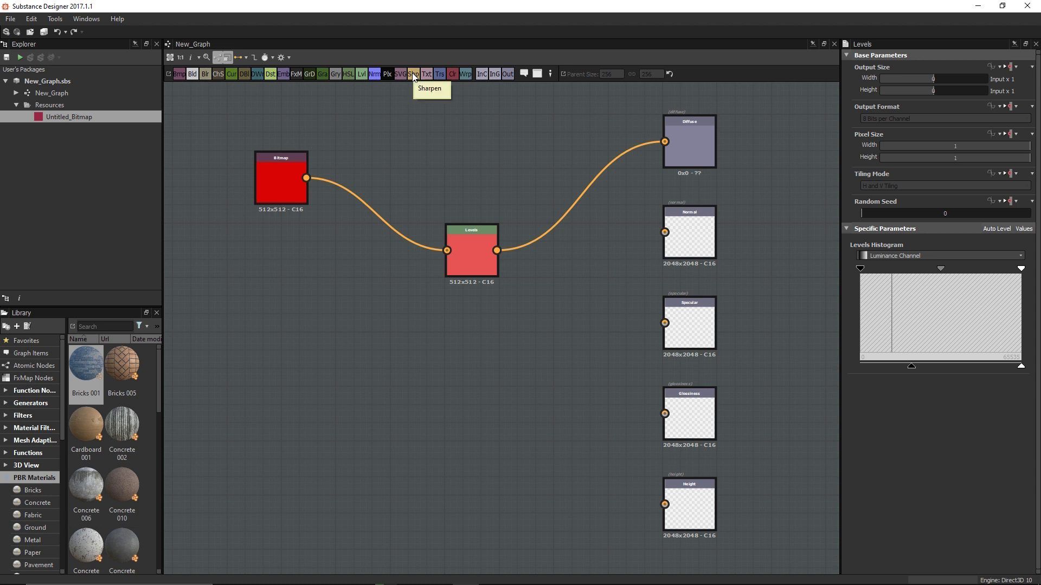
right_click(359, 352)
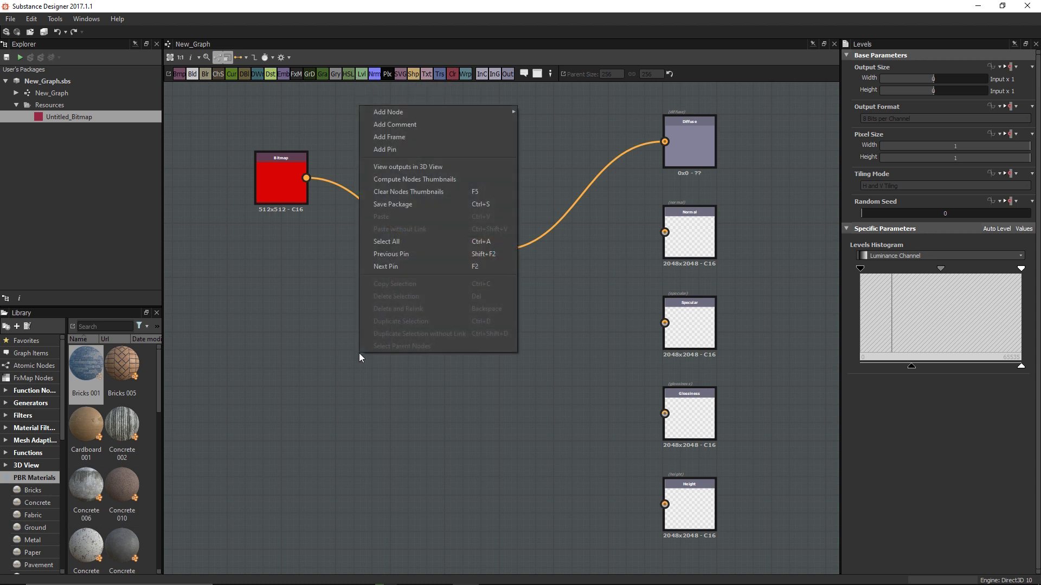
mouse_move(425, 113)
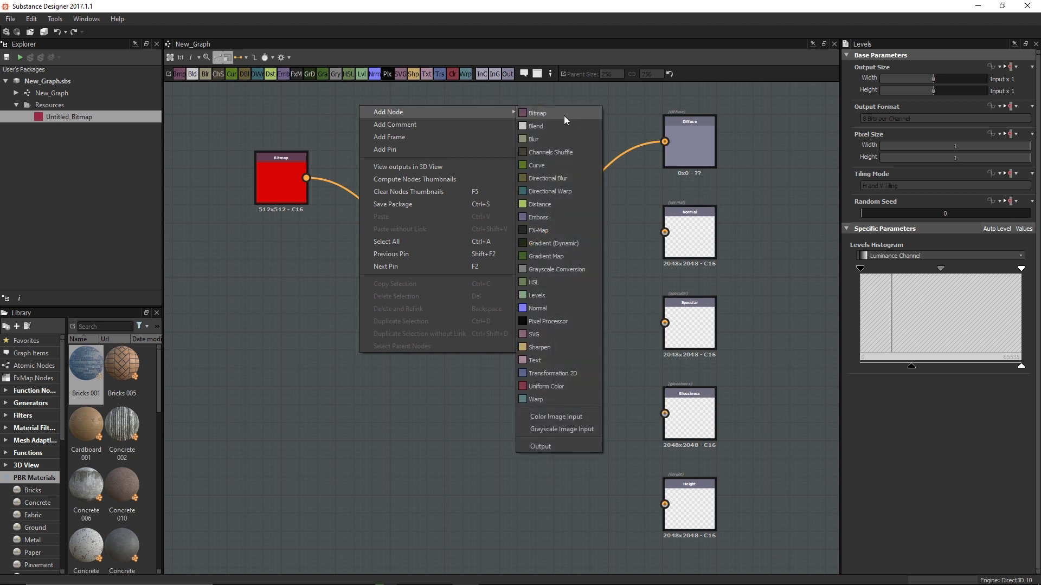
click(360, 441)
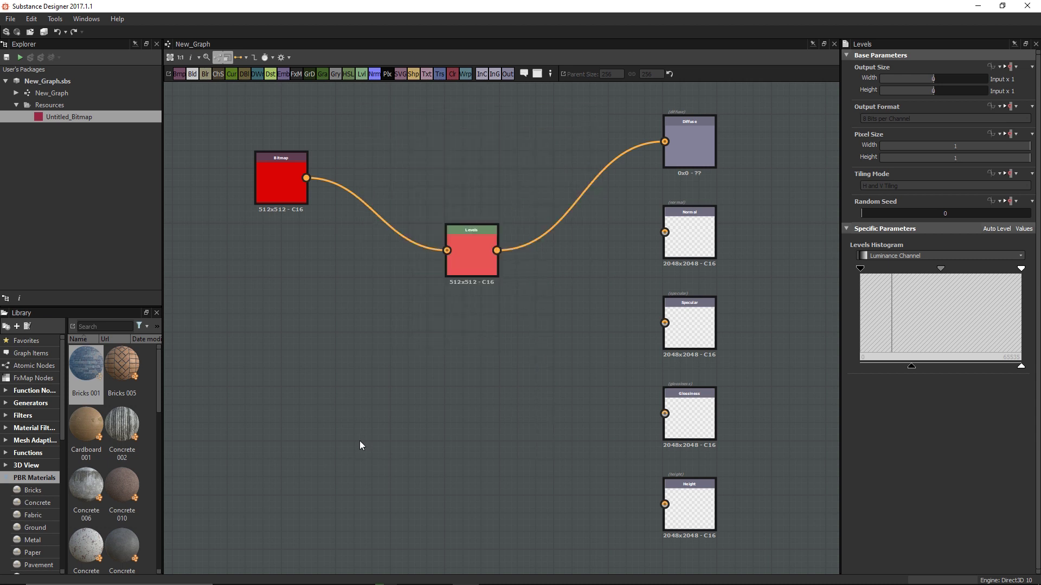
key(space)
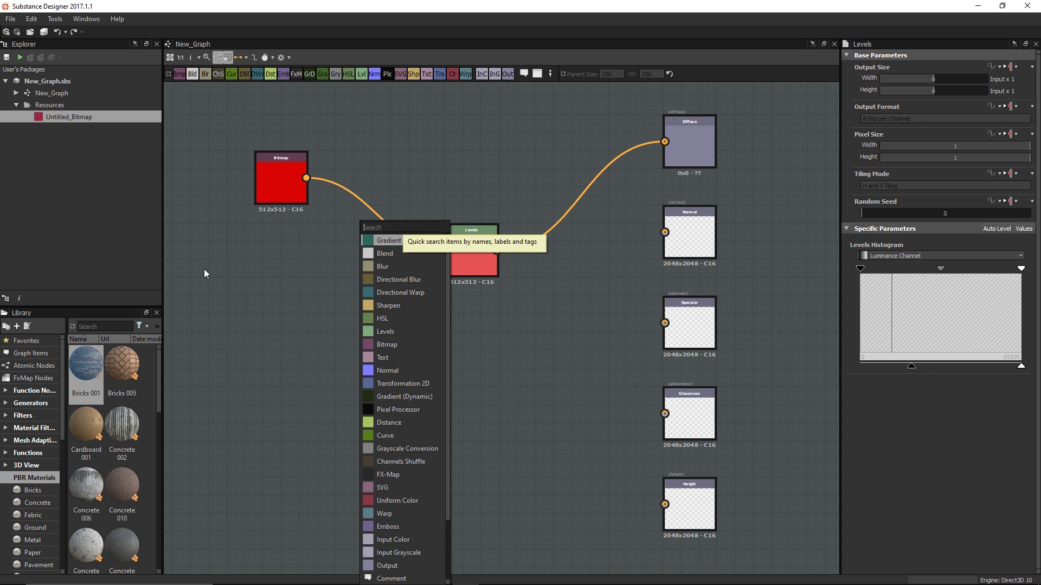
click(116, 327)
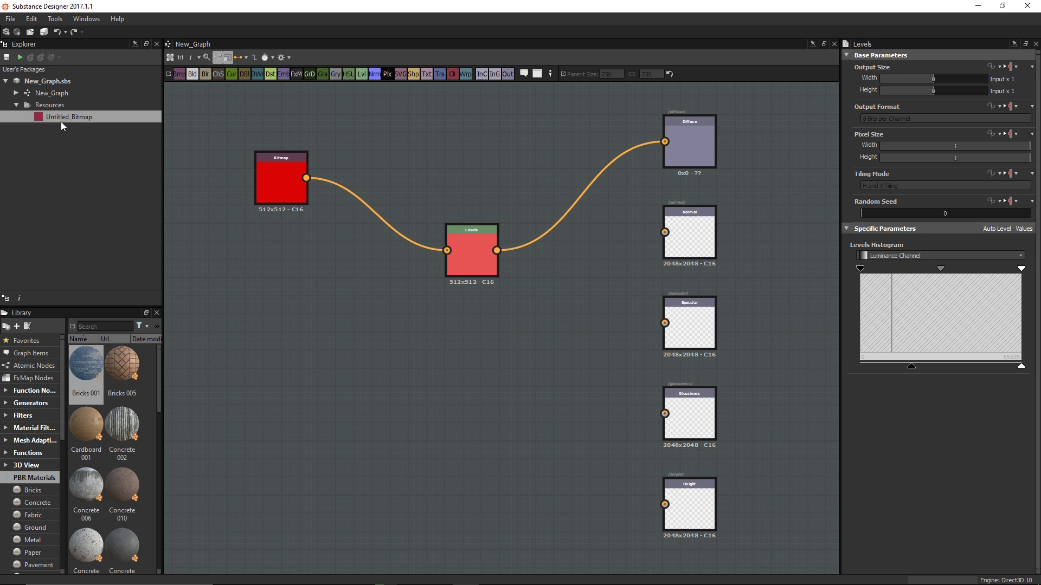
Step: Place a second bitmap node from the Untitled_Bitmap resource in the graph below the Levels node
drag(350, 357, 386, 347)
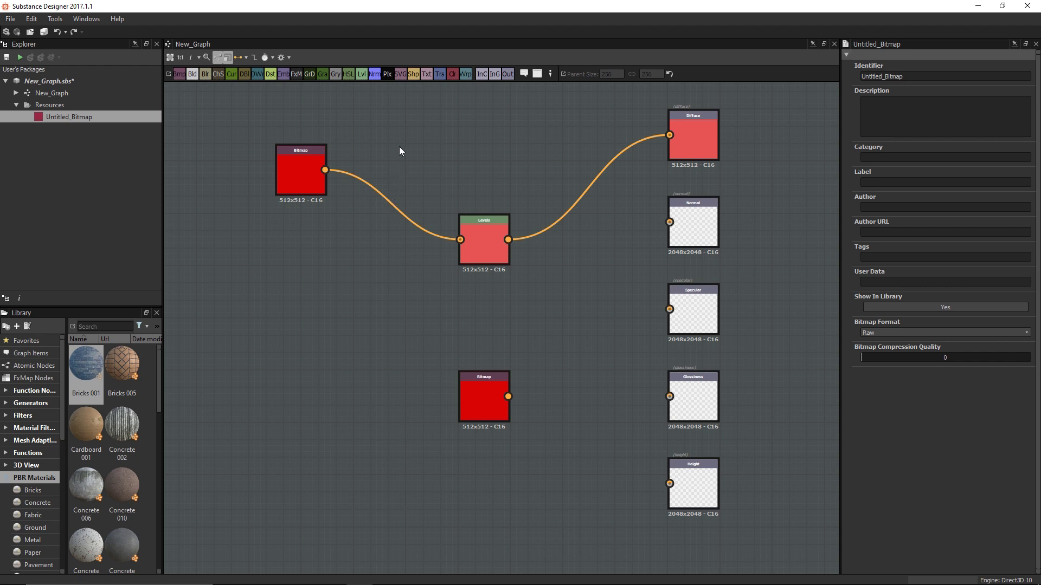
Step: Insert a Blur node into the link between the Bitmap and Levels nodes
click(393, 204)
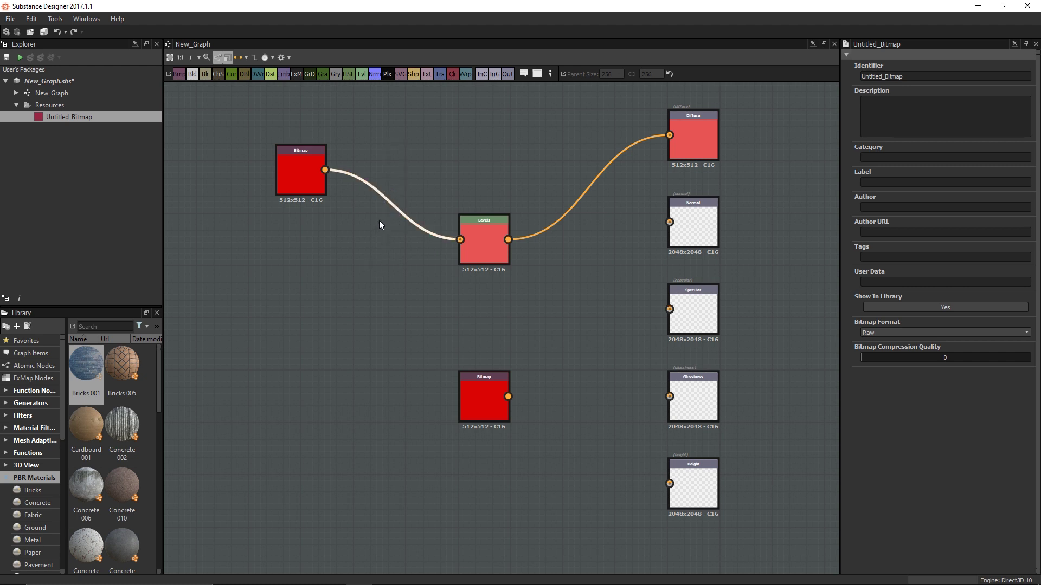
key(space)
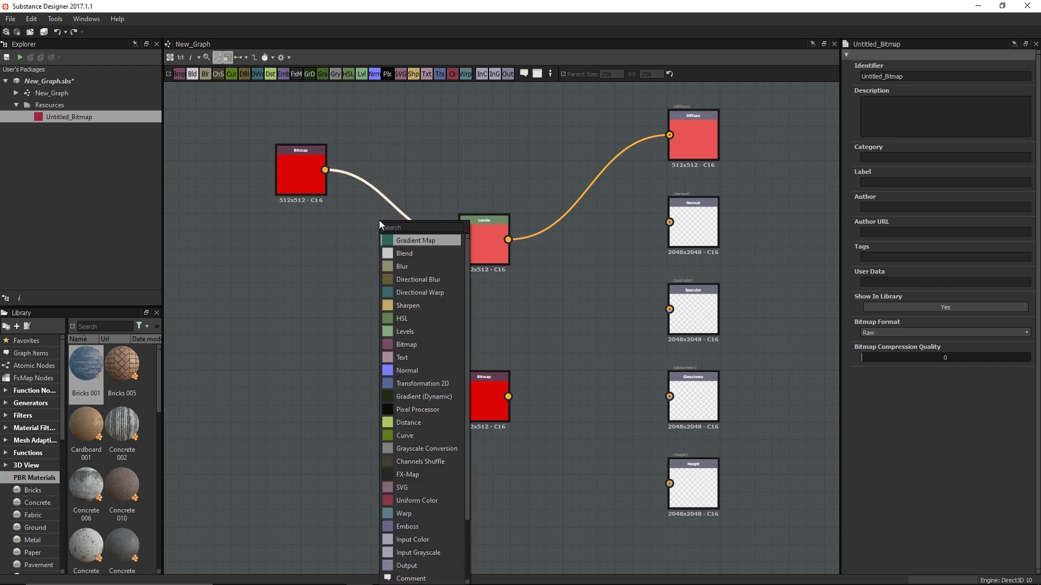
click(401, 267)
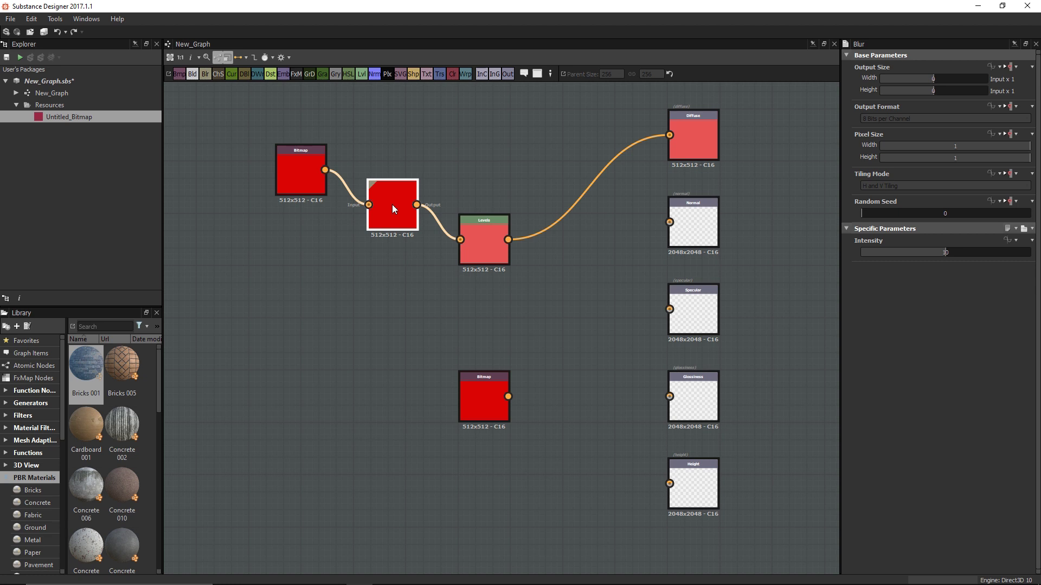
Step: Remove the Blur node so that the Bitmap node is relinked directly to Levels, undoing the plain deletion that breaks the link
key(Delete)
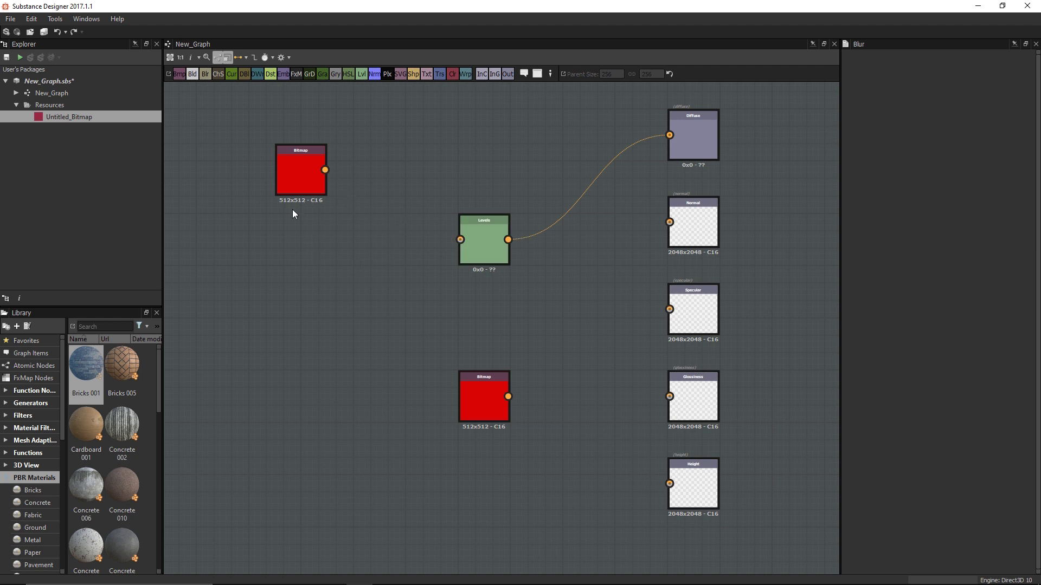
click(56, 34)
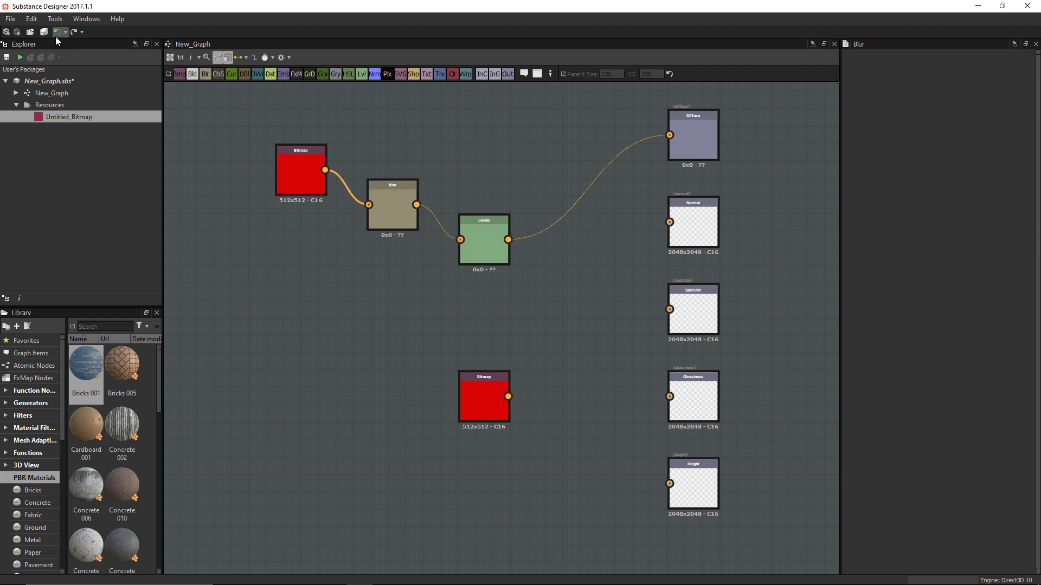
drag(384, 219, 388, 219)
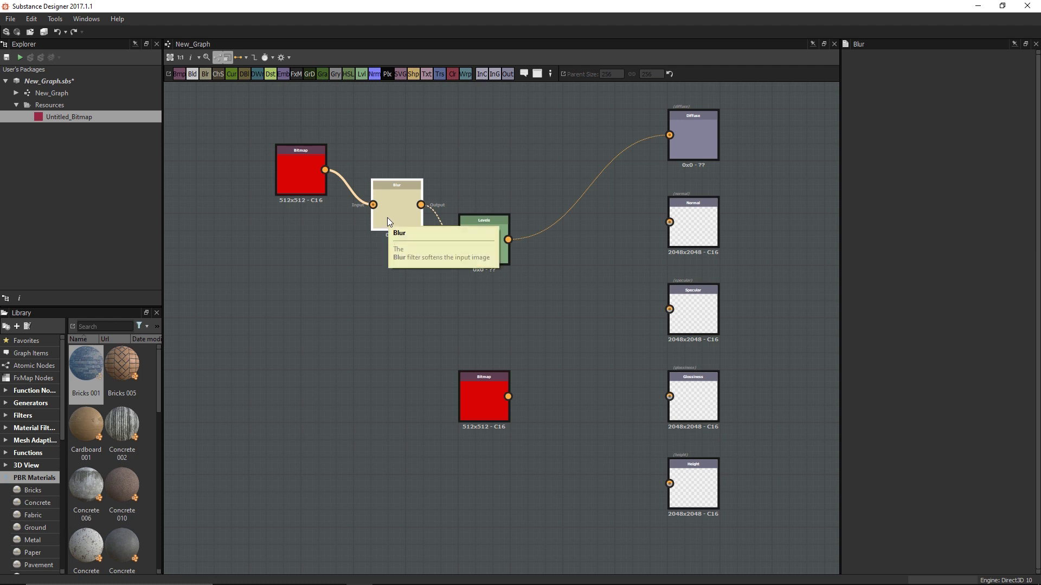
key(Delete)
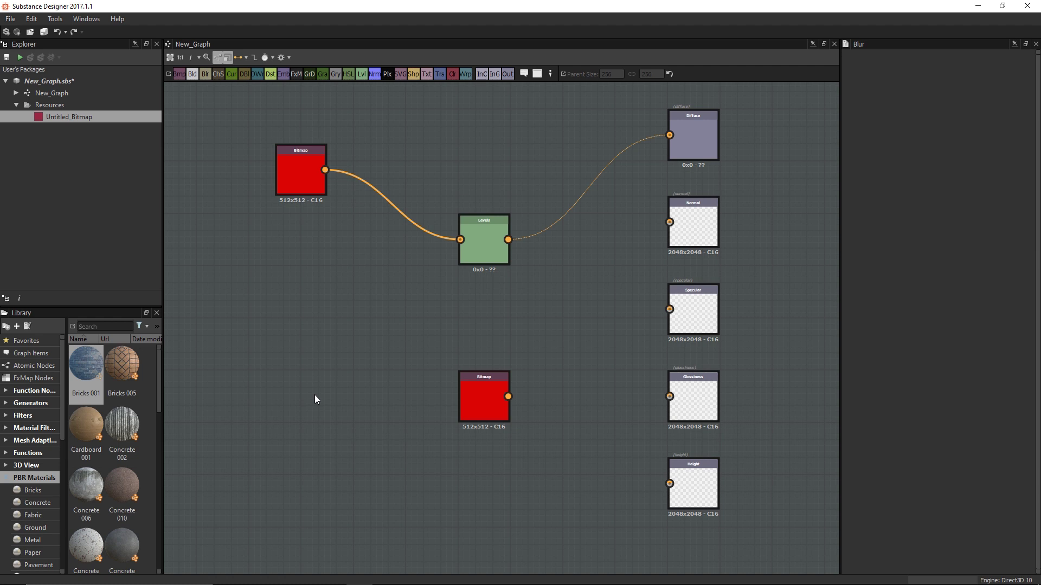
Step: Add a Blend node to the graph between the Levels node and the Specular output, and check its inputs
right_click(570, 308)
mouse_move(603, 316)
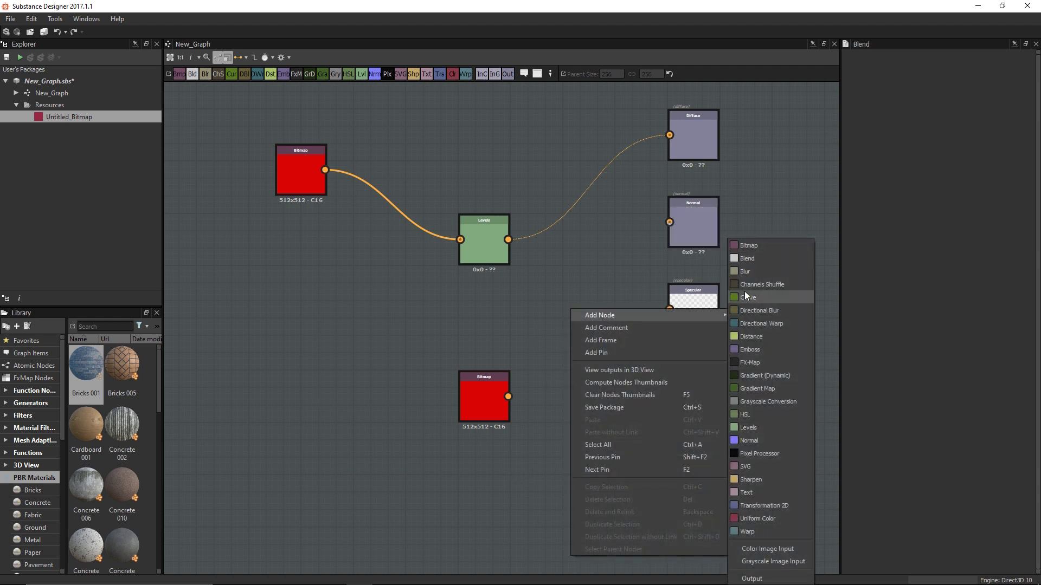
click(742, 262)
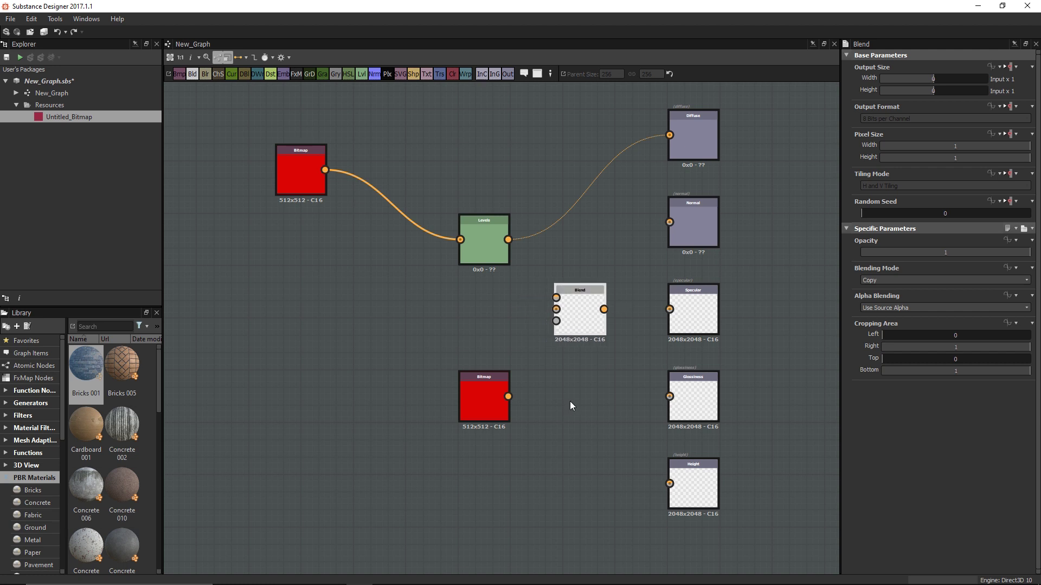
click(572, 315)
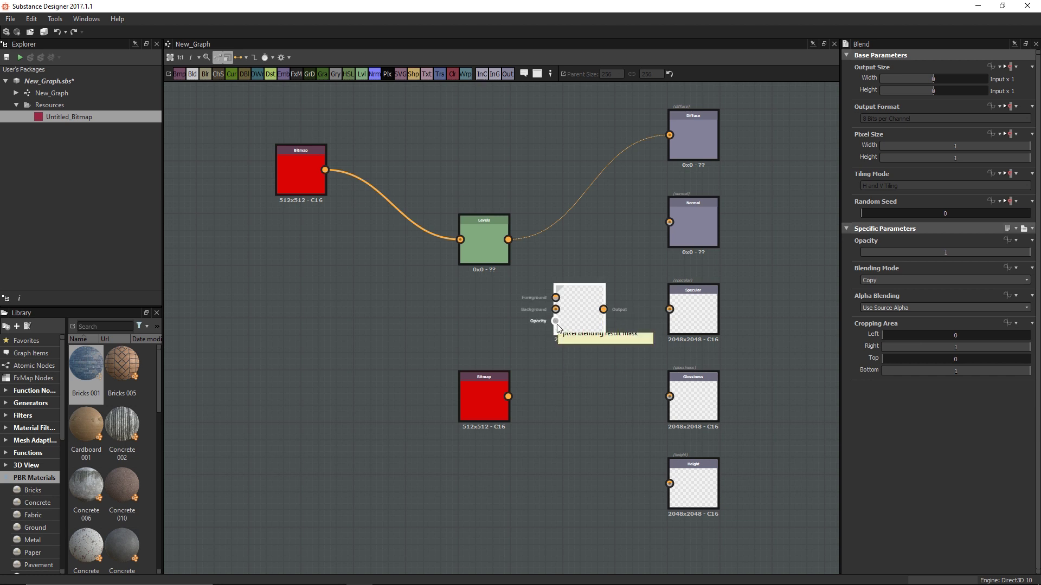
click(563, 376)
Step: Add a Text node beside the Blend node and connect its output to the Blend node's Opacity input
right_click(367, 305)
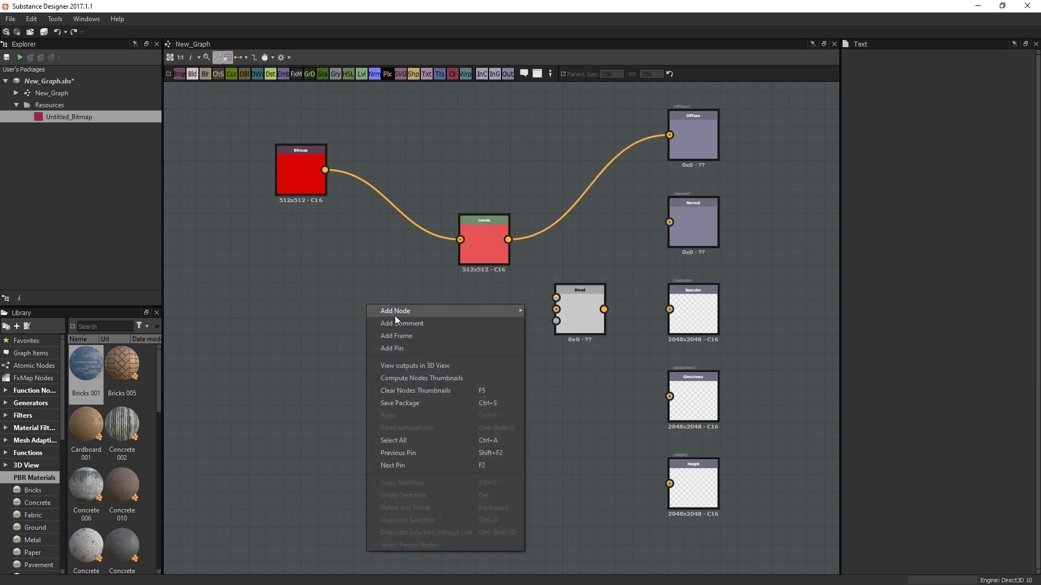
mouse_move(395, 314)
click(532, 489)
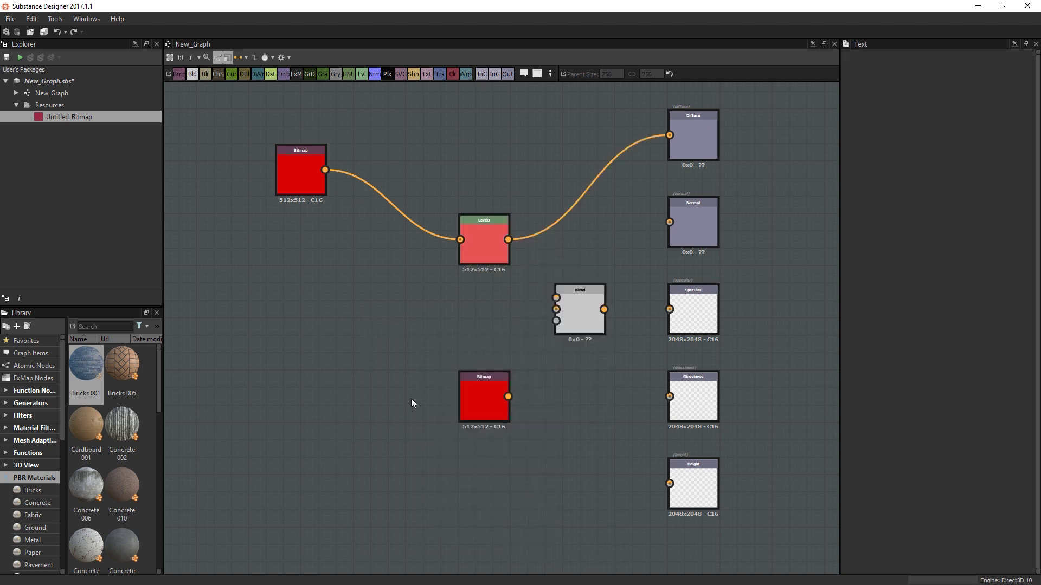
drag(372, 316, 556, 321)
Step: Connect the Levels output to the Blend node's Background input and swap this link with the Text link on Opacity
drag(508, 240, 555, 310)
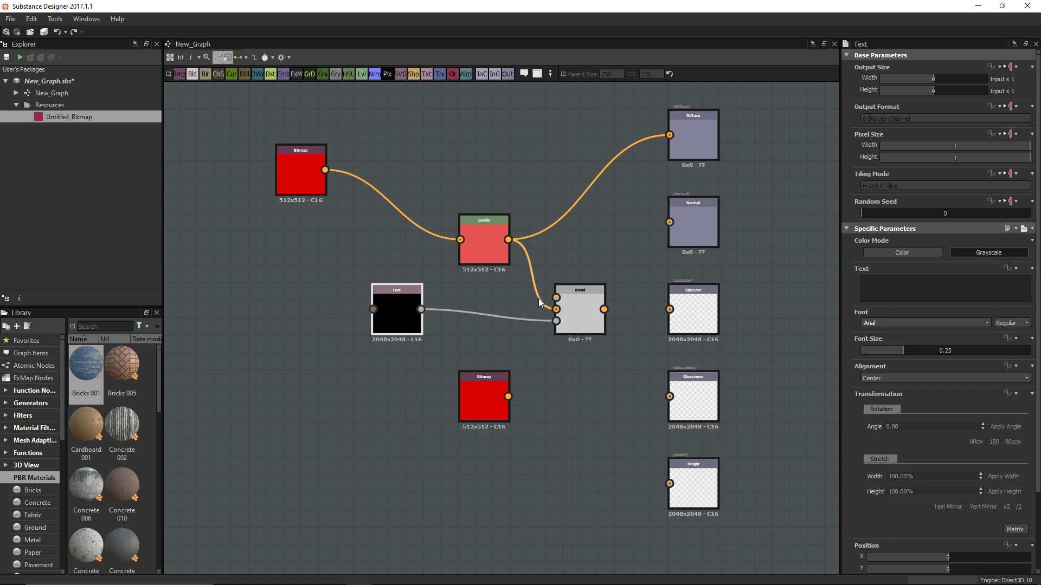
drag(534, 349, 538, 296)
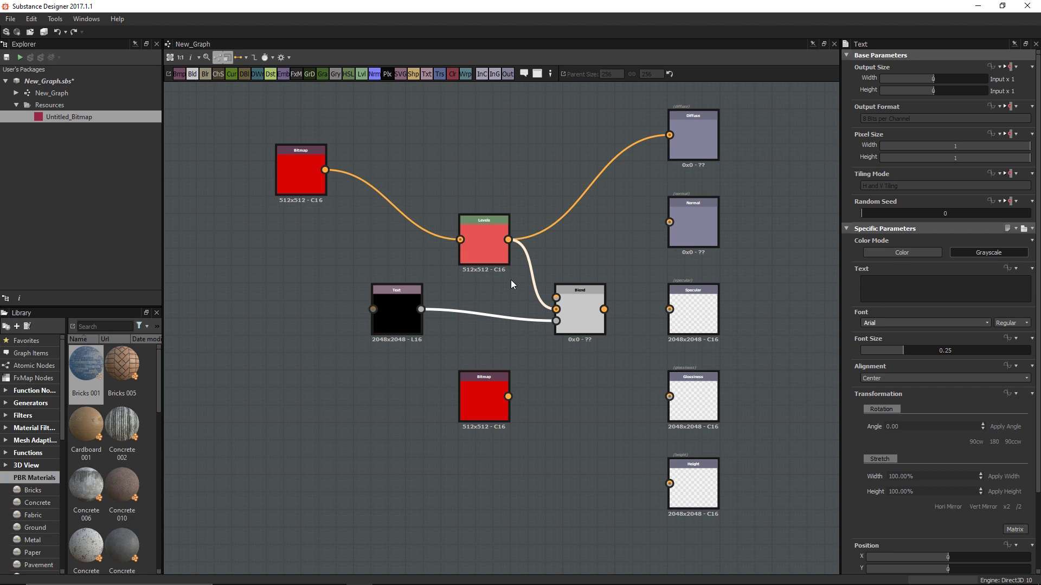
key(x)
click(547, 356)
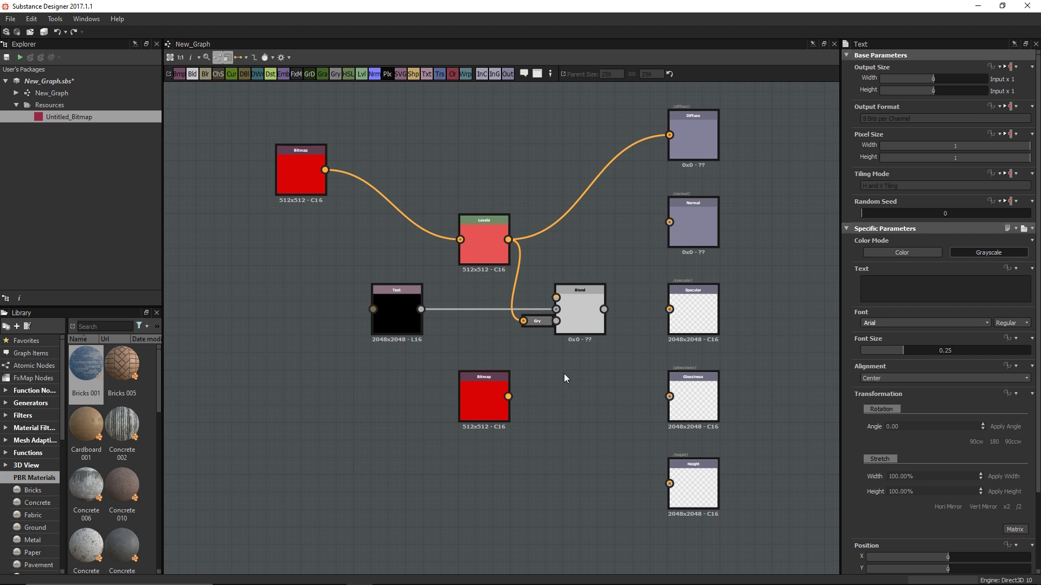
Step: Undock the Grayscale Conversion node from the Blend node's Opacity input and return it to its docked state
click(538, 324)
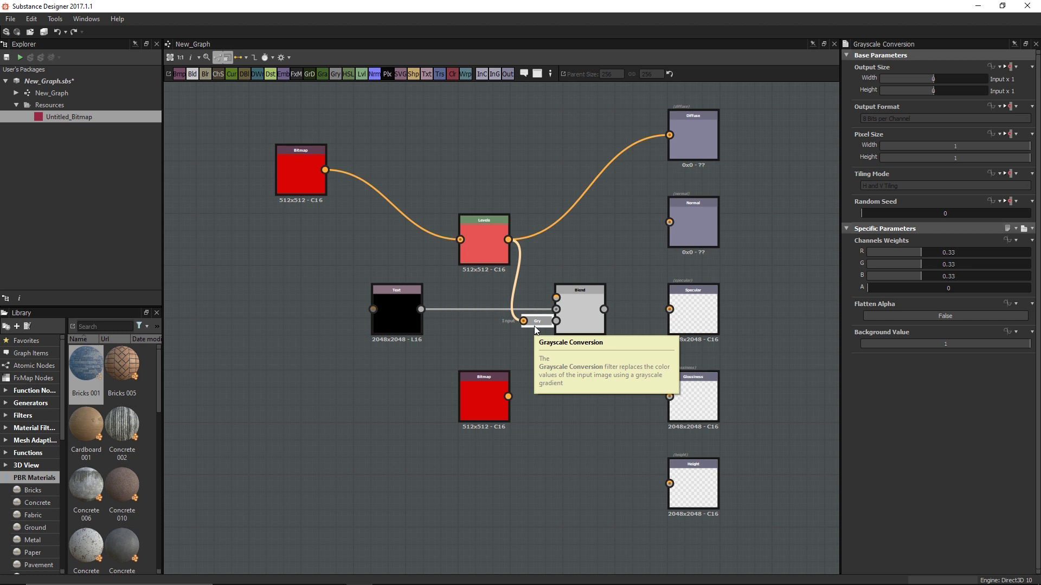
drag(534, 326, 514, 353)
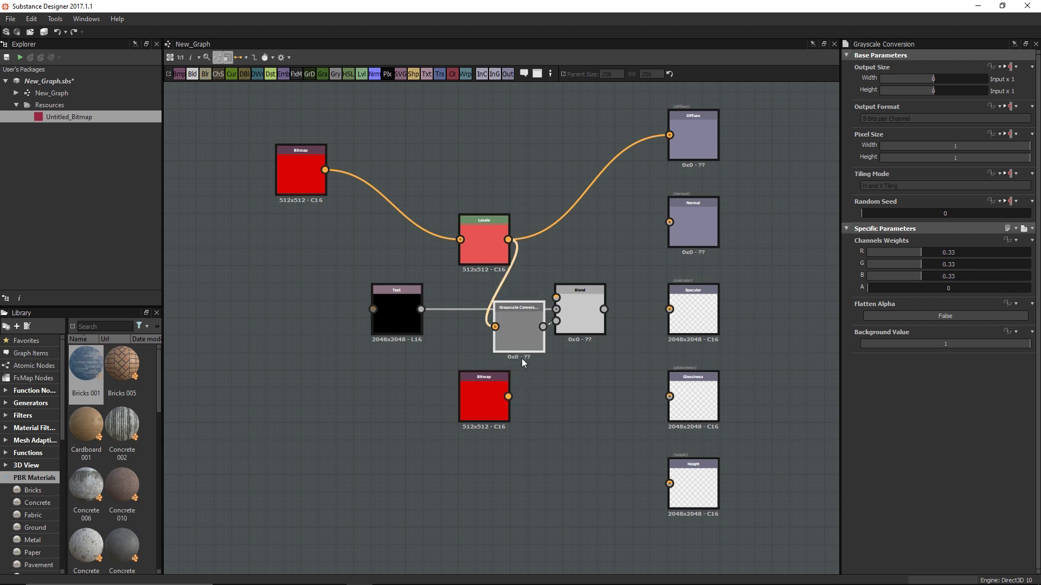
key(ctrl+z)
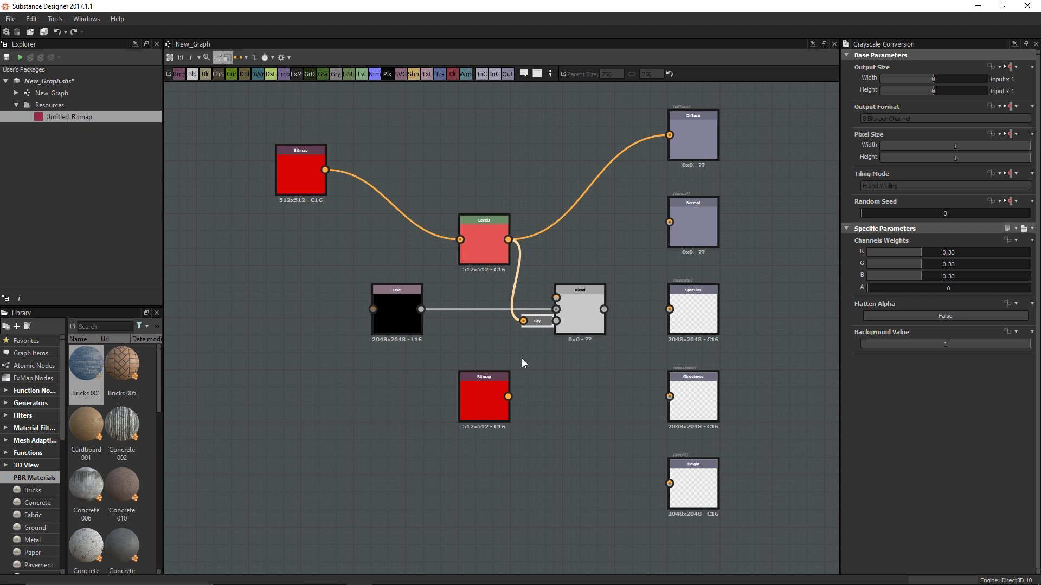
Step: Dock the Text node onto the Blend node's Background input and select the docked Grayscale Conversion node
click(394, 315)
key(ctrl+z)
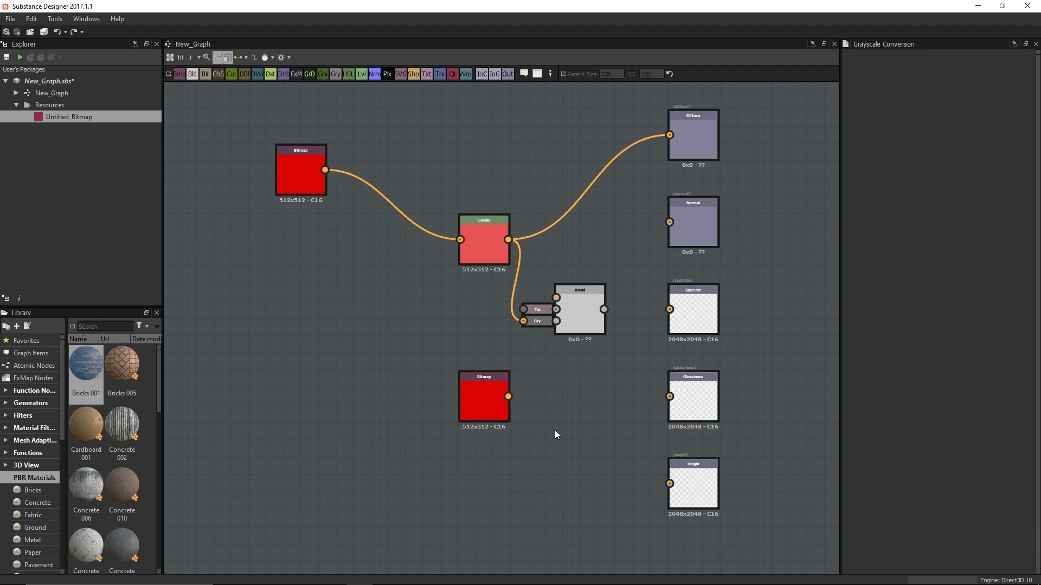
click(538, 323)
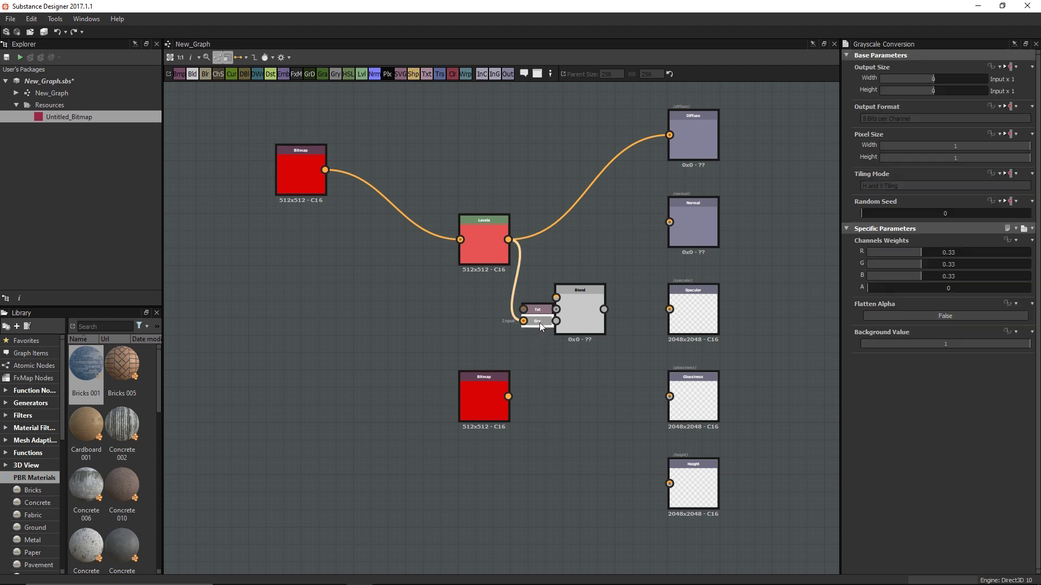
key(Delete)
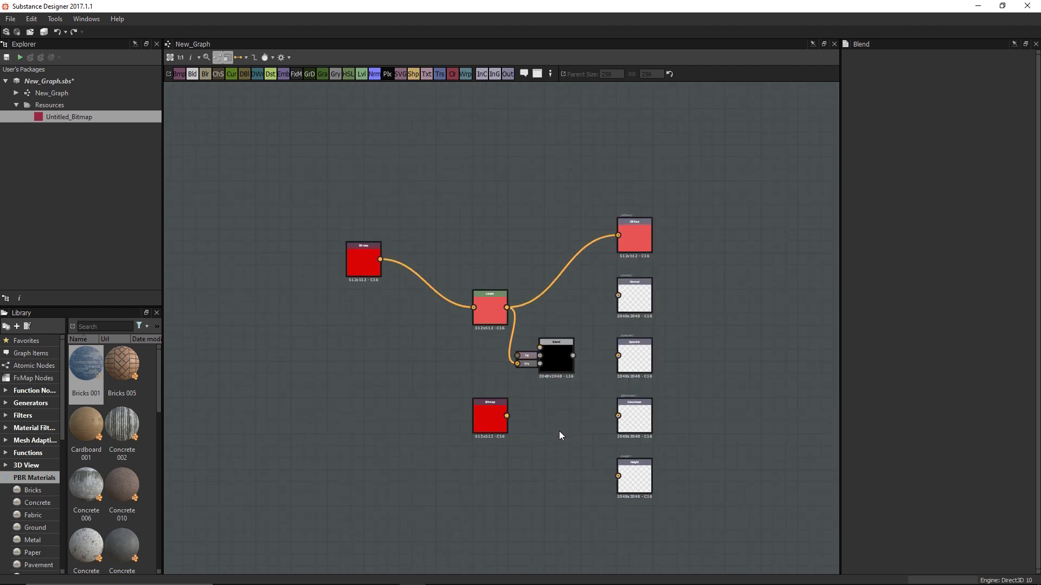
mouse_move(576, 255)
middle_down()
mouse_move(513, 269)
mouse_move(622, 269)
mouse_move(549, 270)
mouse_move(574, 344)
mouse_move(583, 284)
mouse_move(567, 262)
middle_up()
scroll(599, 268, down, 3)
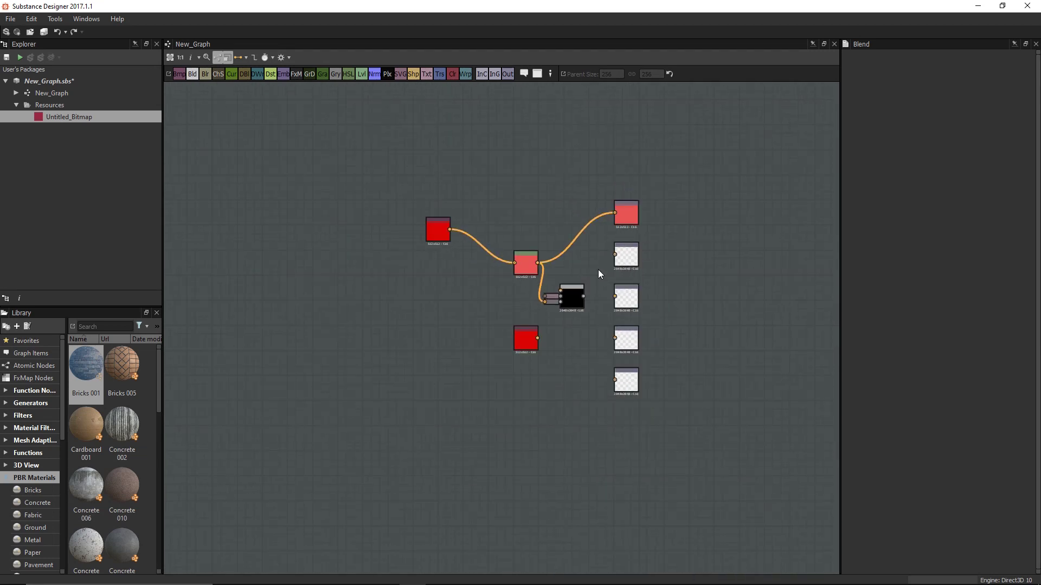
scroll(597, 269, up, 4)
scroll(597, 270, down, 3)
scroll(598, 271, up, 2)
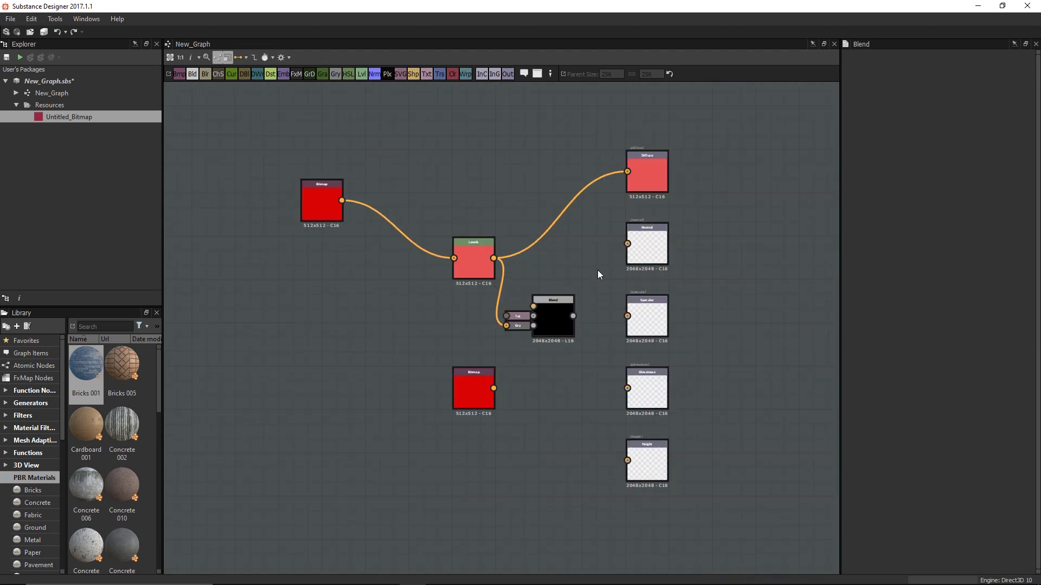
scroll(598, 271, down, 2)
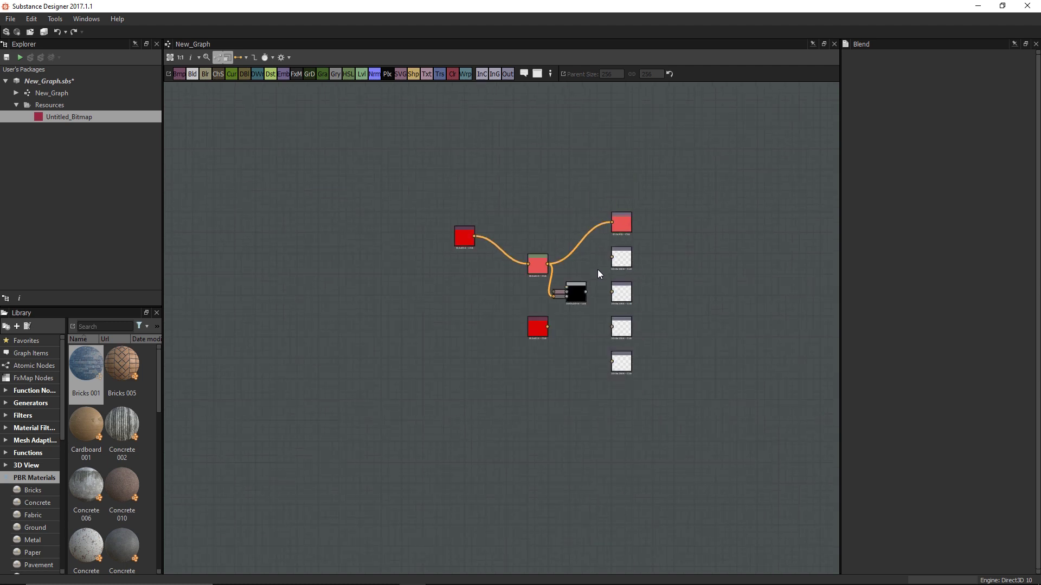
scroll(599, 273, up, 3)
middle_drag(408, 260, 600, 263)
Step: Select the Blend node with its docked nodes and frame the graph view on the selection
click(549, 339)
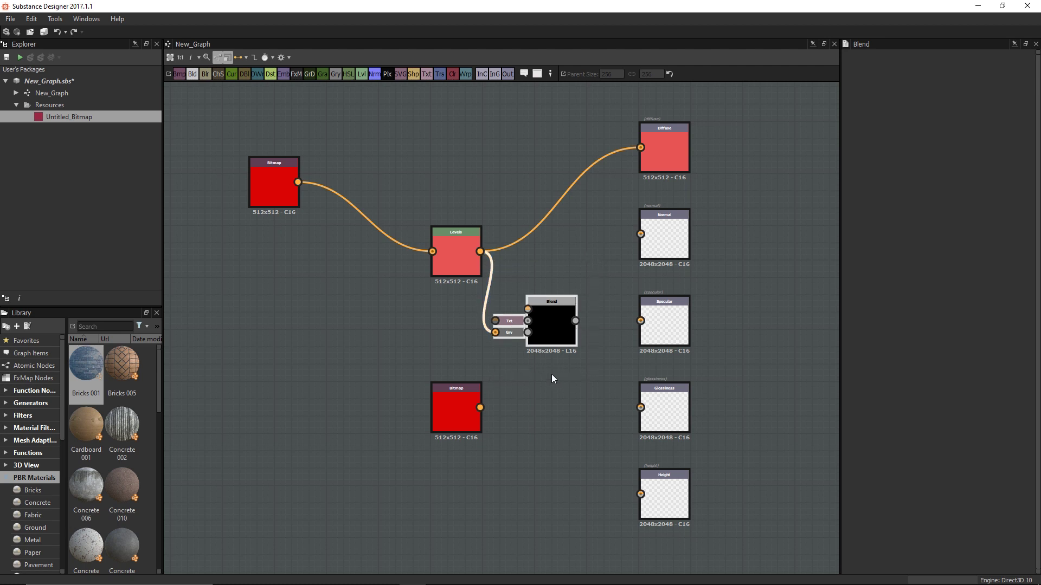
scroll(551, 378, down, 6)
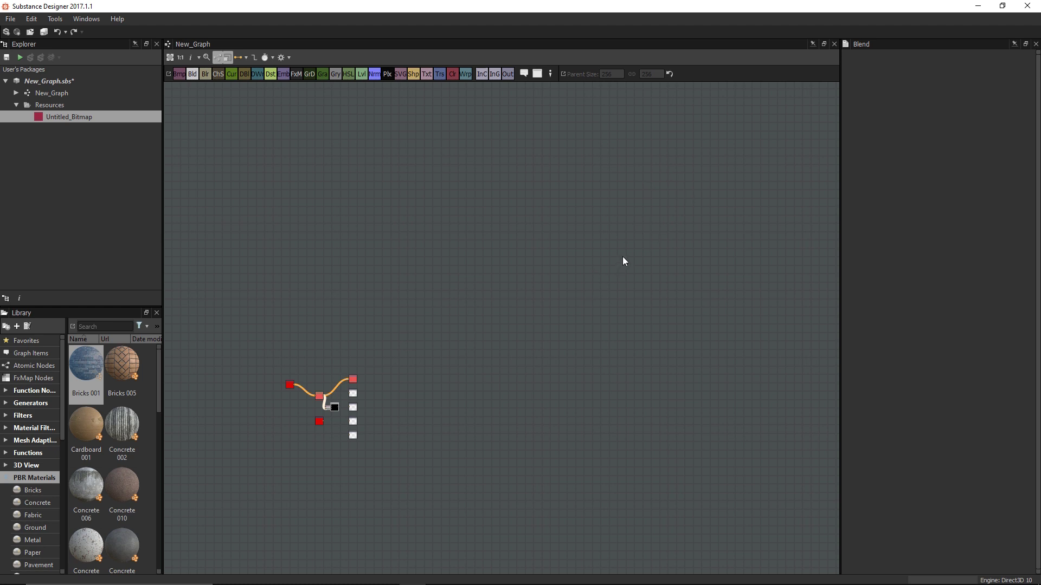
key(f)
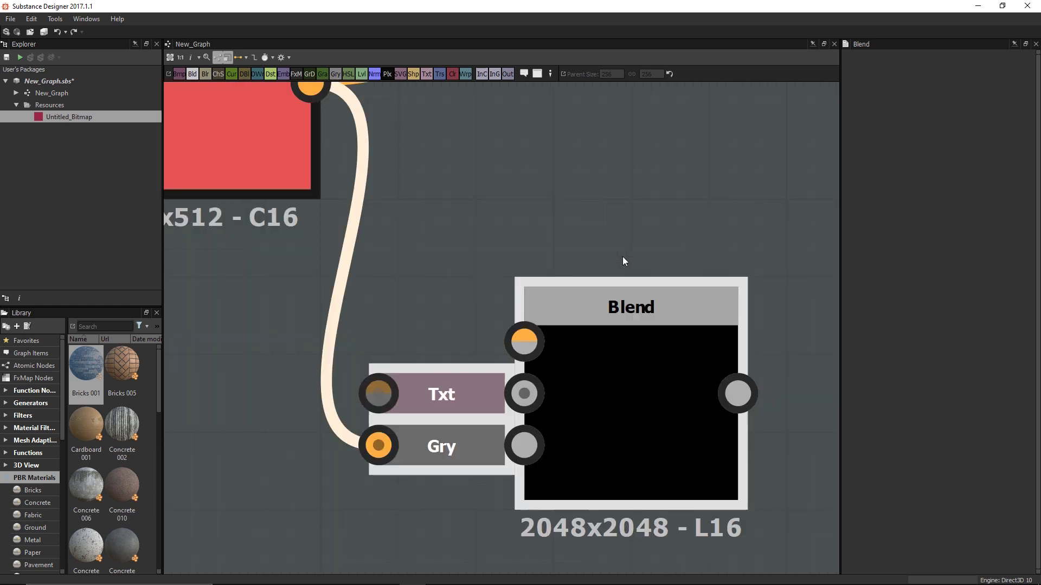
Step: Select the Levels, Blend and lower Bitmap nodes, then clear the selection and frame the whole graph
scroll(622, 256, down, 2)
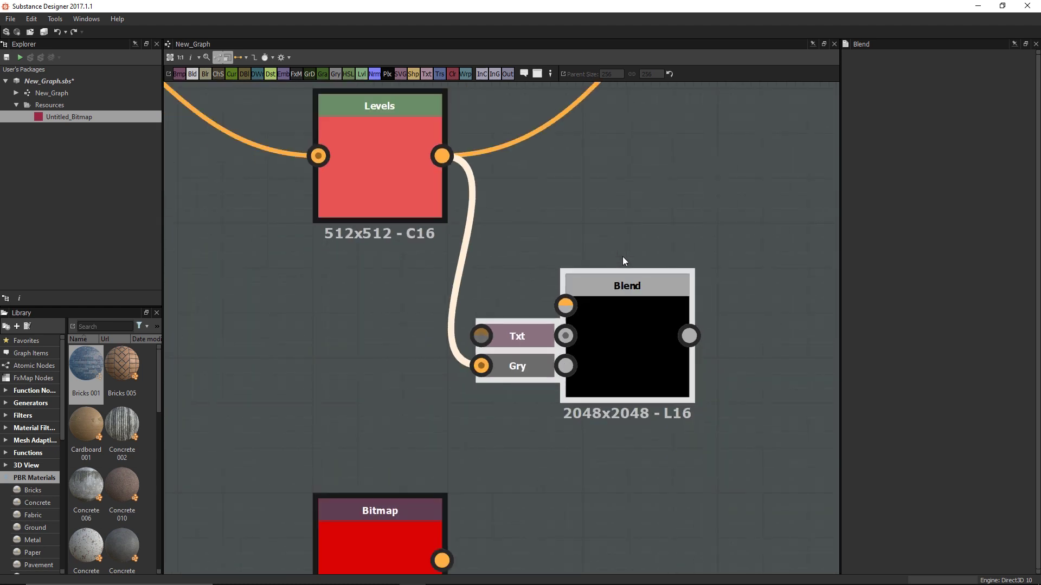
scroll(600, 296, down, 3)
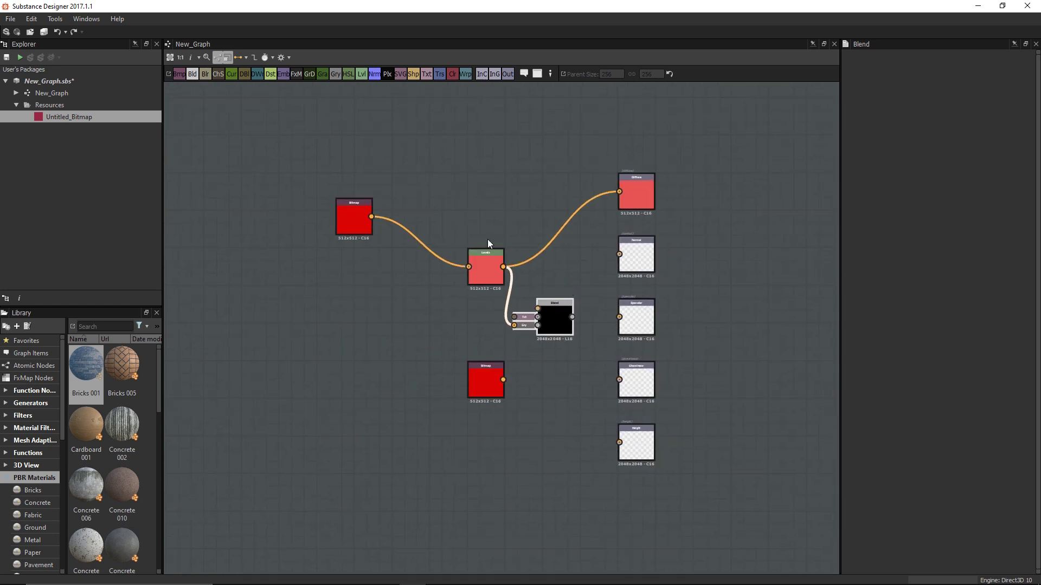
drag(443, 196, 578, 435)
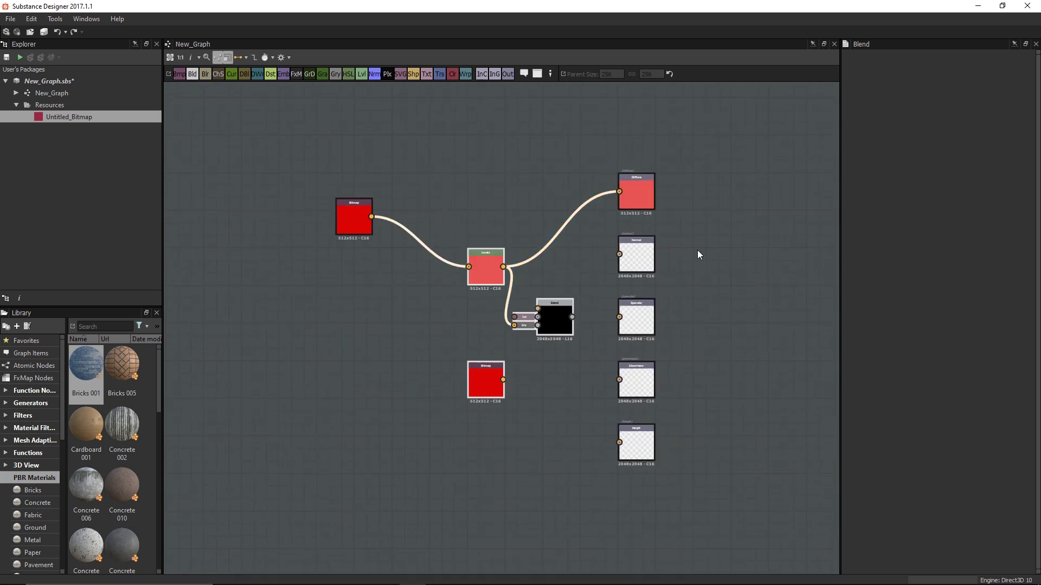
scroll(696, 255, down, 4)
middle_drag(696, 255, 402, 414)
click(556, 387)
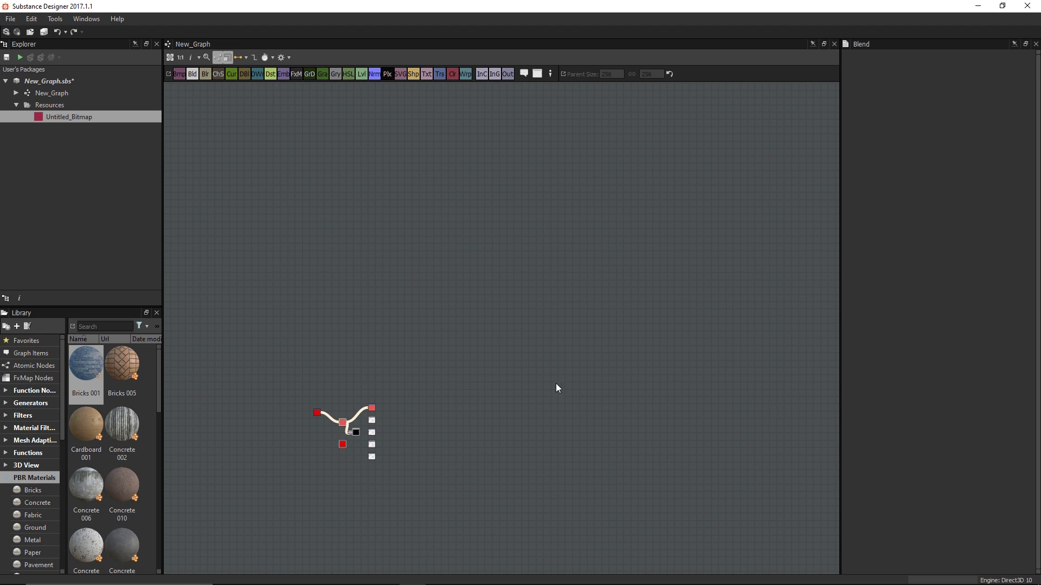
key(f)
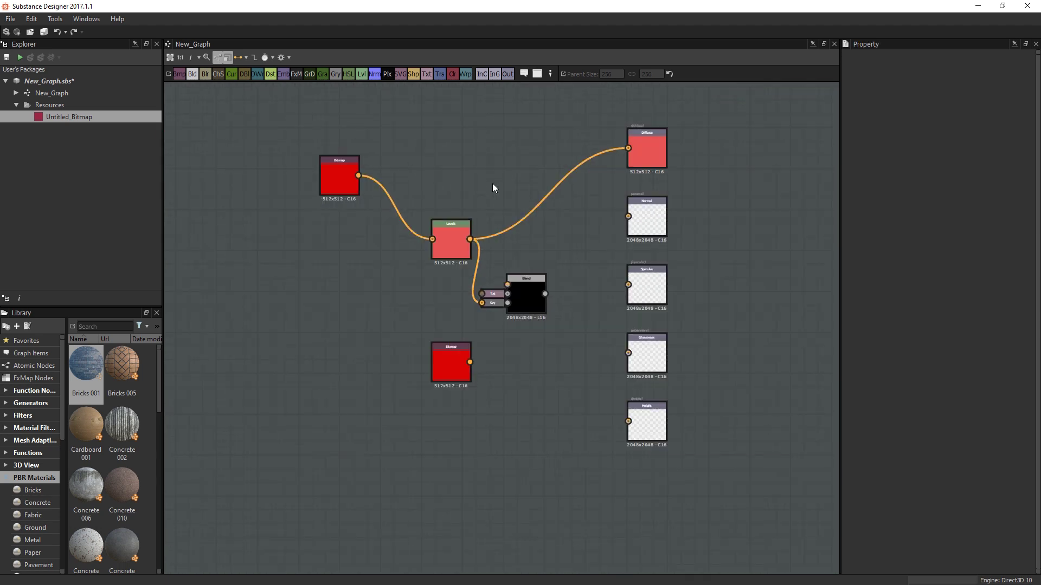
Step: Enclose the five output nodes, Diffuse to Height, in a frame and shift the frame slightly together with its nodes
scroll(492, 183, up, 2)
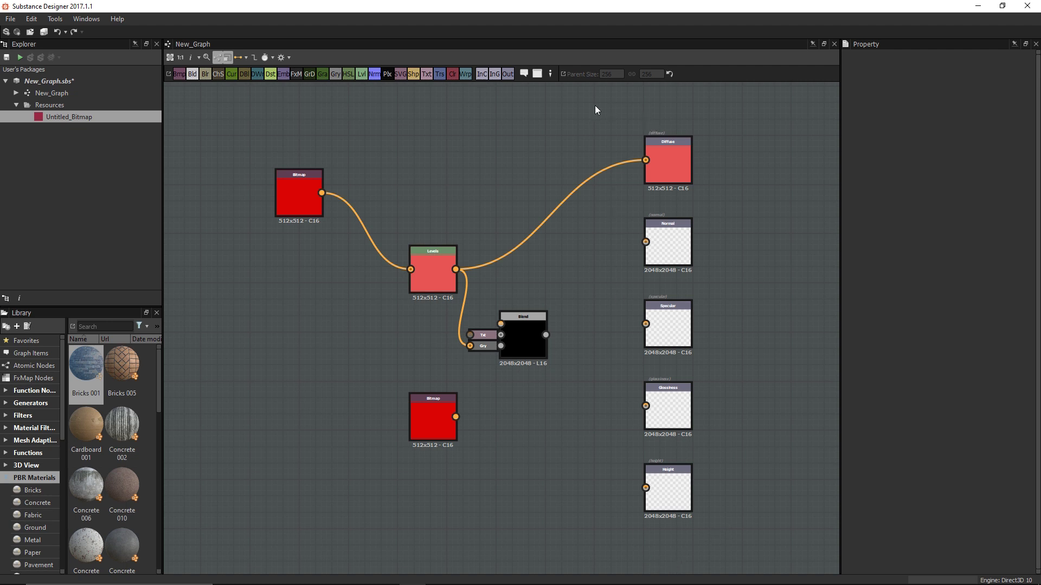
drag(607, 104, 704, 544)
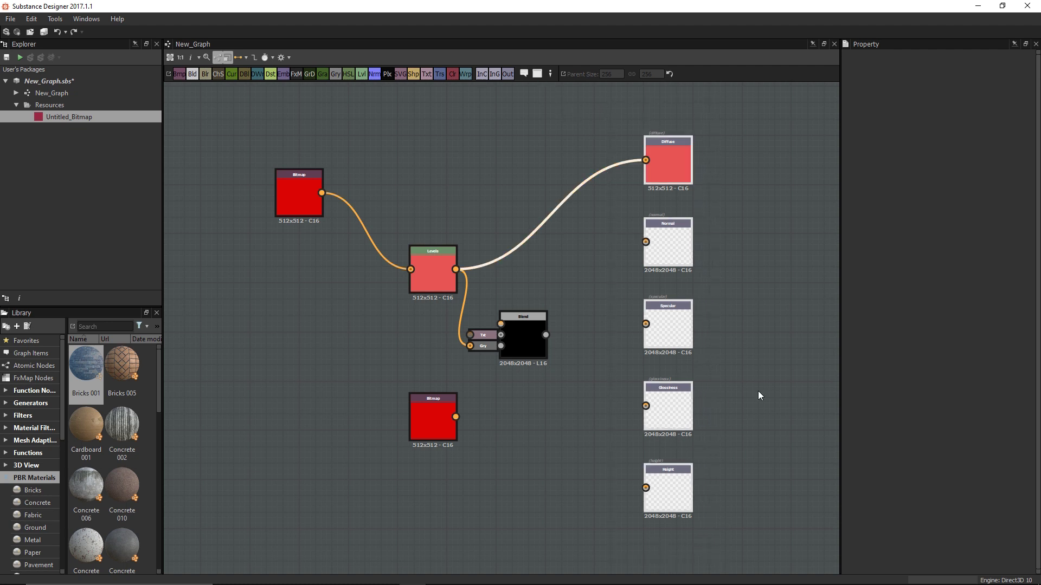
click(537, 74)
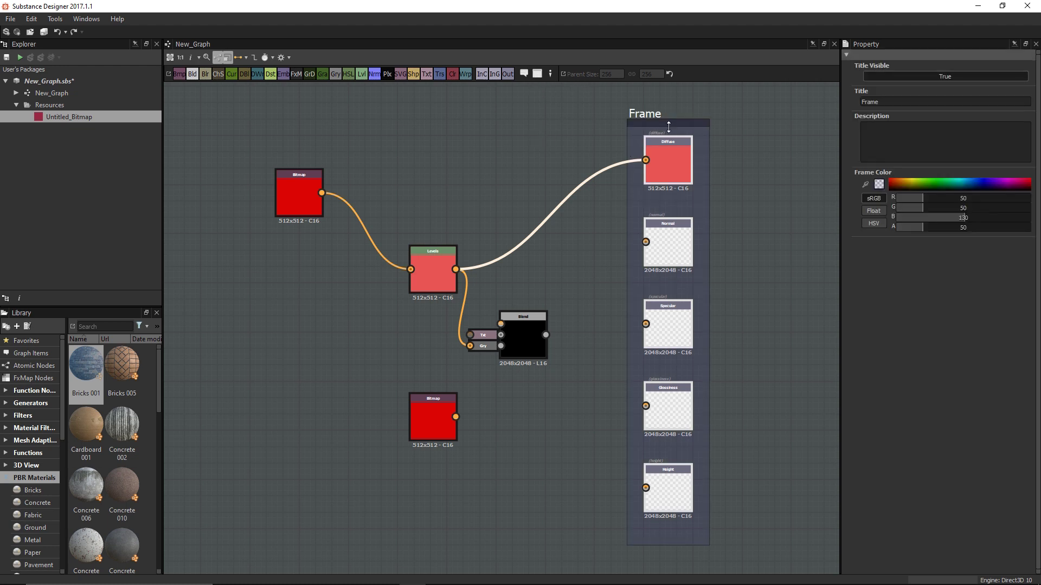
mouse_move(668, 126)
mouse_down()
mouse_move(695, 138)
mouse_move(663, 132)
mouse_up()
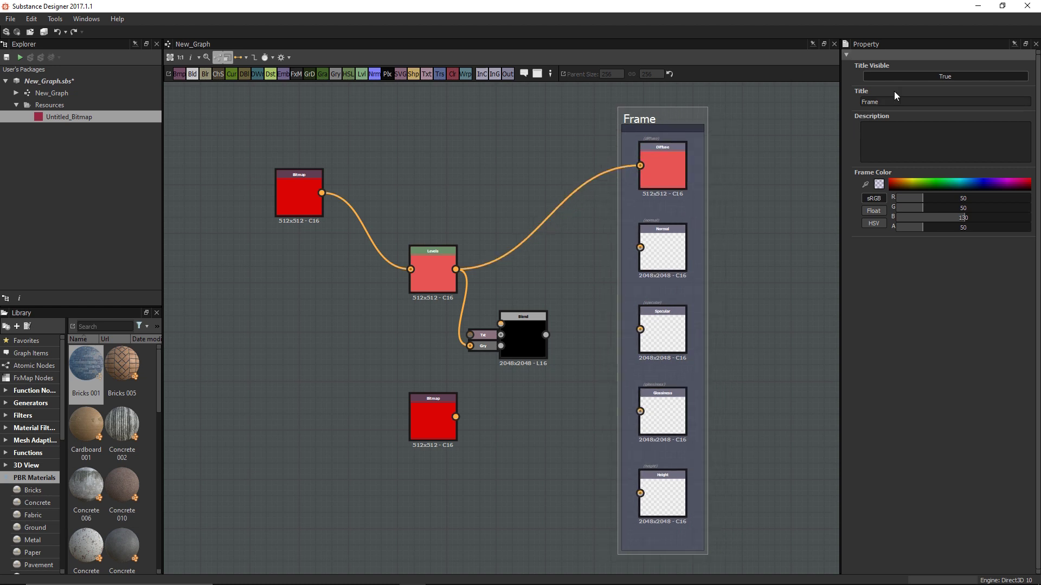
Step: Title the frame "azerty", give it a filler-text description and set its colour to green (R 0, G 149, B 68)
drag(893, 107, 846, 107)
text(azerty)
click(875, 148)
text(cdsdfdfgdfgfdg)
click(954, 190)
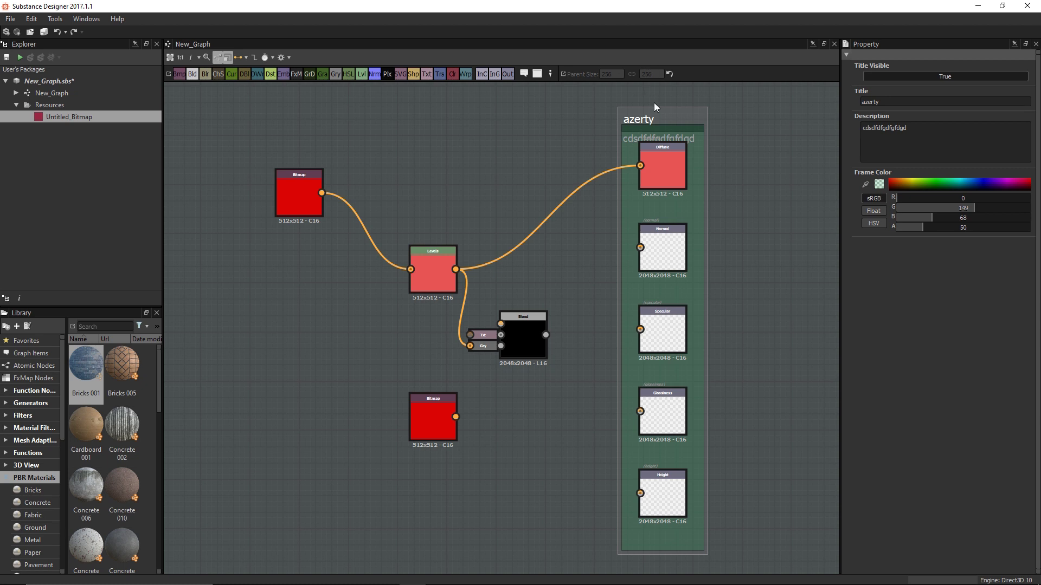
Step: Add a comment, append a run of "fgh" filler text to "Comment" and place it above the Levels node
scroll(521, 105, down, 1)
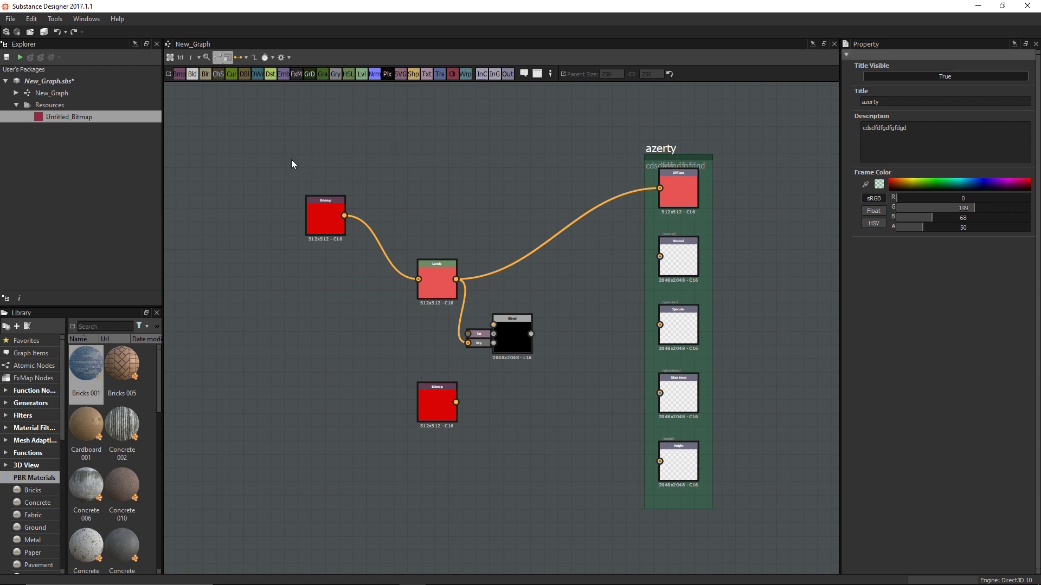
click(524, 73)
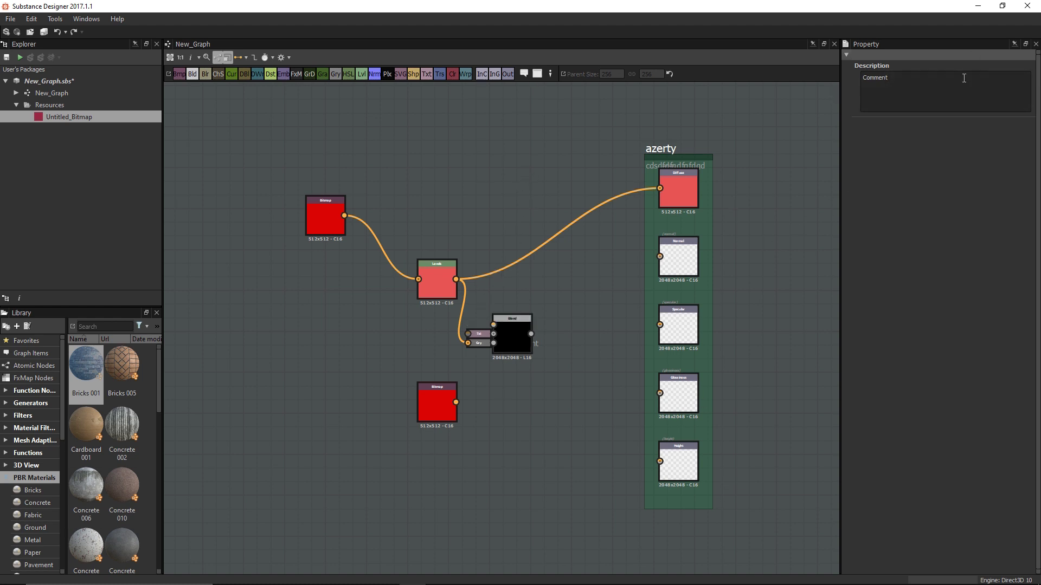
text(fghfghfghfghfghfghfgh)
drag(568, 348, 450, 206)
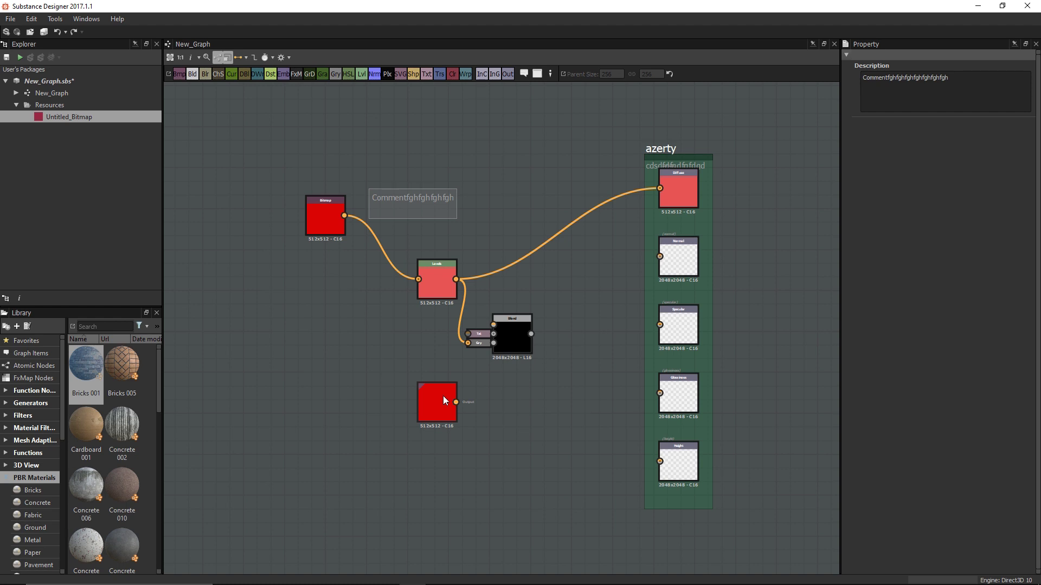
Step: Add a navigation pin to the graph and place it just below the upper Bitmap node
scroll(531, 339, down, 3)
scroll(530, 335, up, 2)
scroll(537, 340, down, 3)
middle_drag(586, 349, 495, 364)
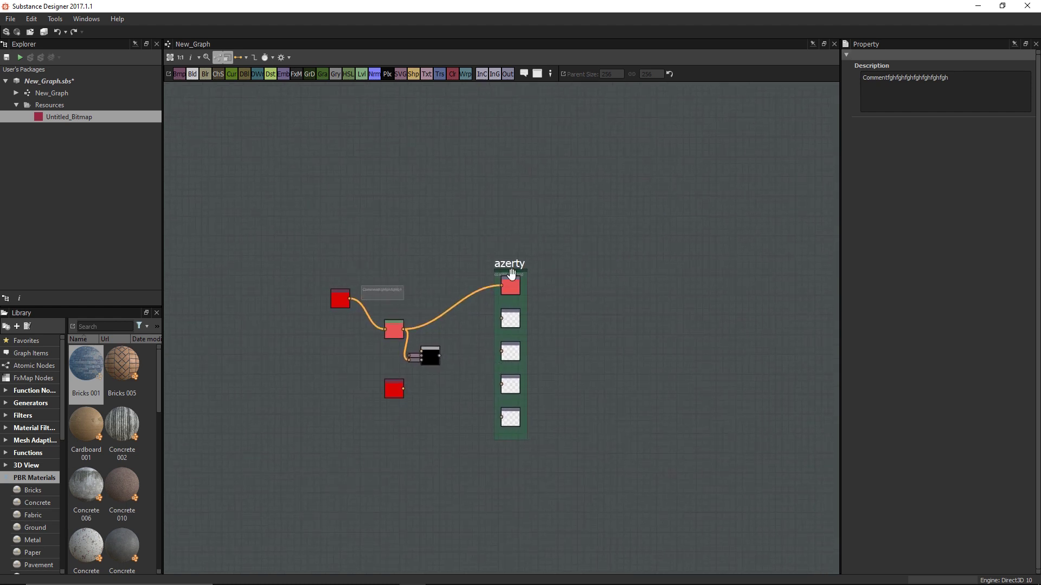
click(551, 74)
scroll(474, 217, up, 5)
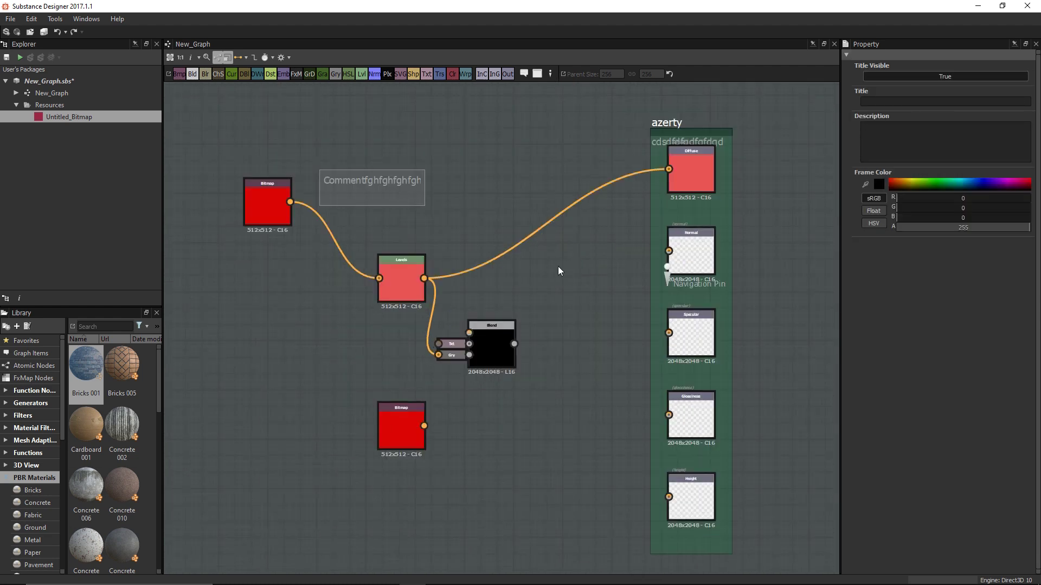
drag(669, 275, 253, 255)
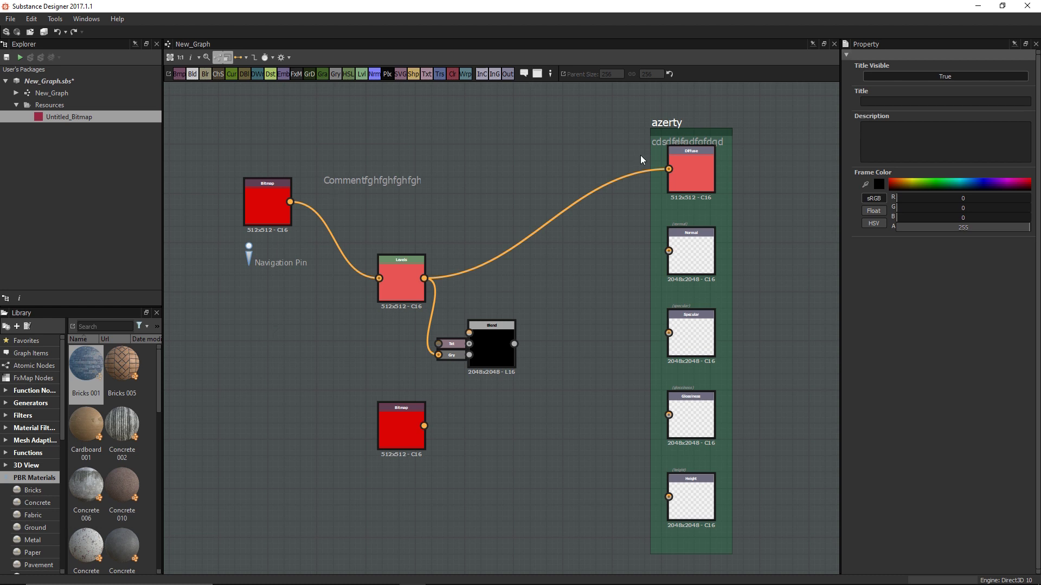
Step: Give the pin below the Bitmap node the title "fgfghfg" and the description "fghfghfghfg"
click(869, 102)
text(fgfghfg)
text(fghfghfghfg)
Step: Add a second navigation pin to the right of the output frame, titled "frhfghg" with the description "fghfghfg"
click(551, 77)
drag(504, 343, 755, 258)
click(880, 99)
text(frhfghg)
click(876, 143)
text(fghfghfg)
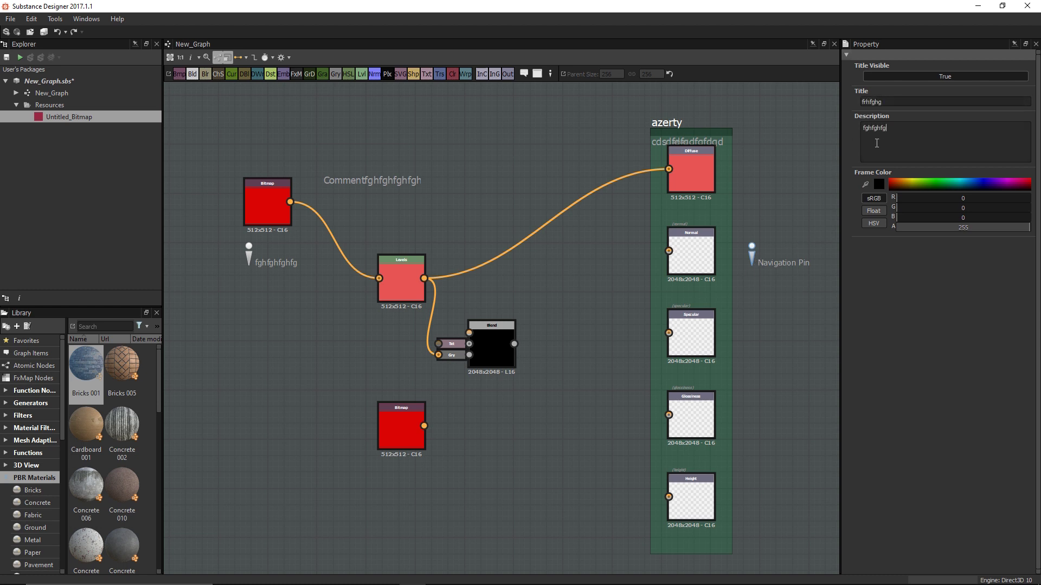
Step: Jump the graph view back and forth between the two navigation pins, ending on the one below the Bitmap node
middle_drag(499, 365, 478, 404)
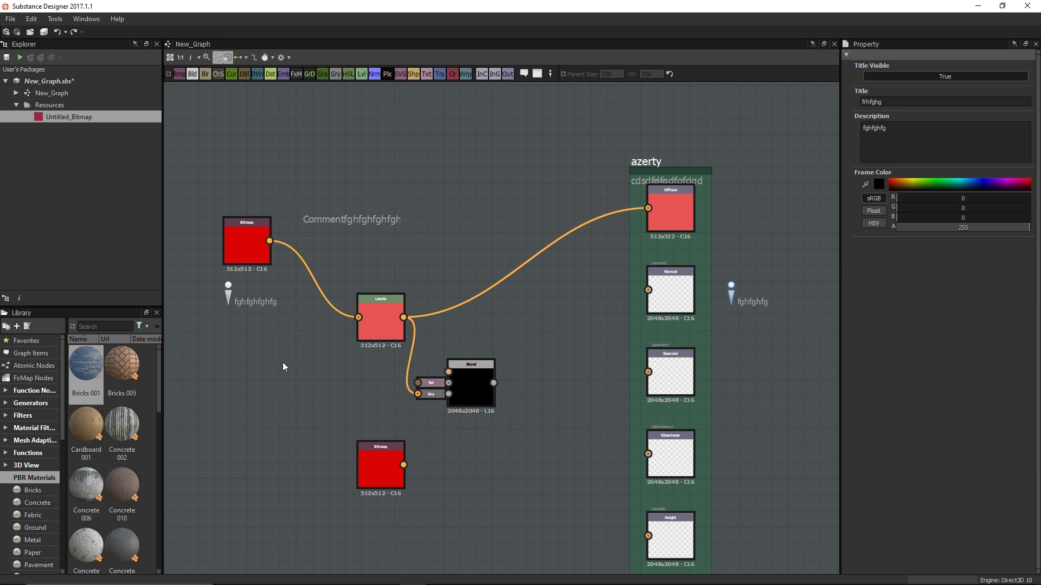
key(F2)
key(F1)
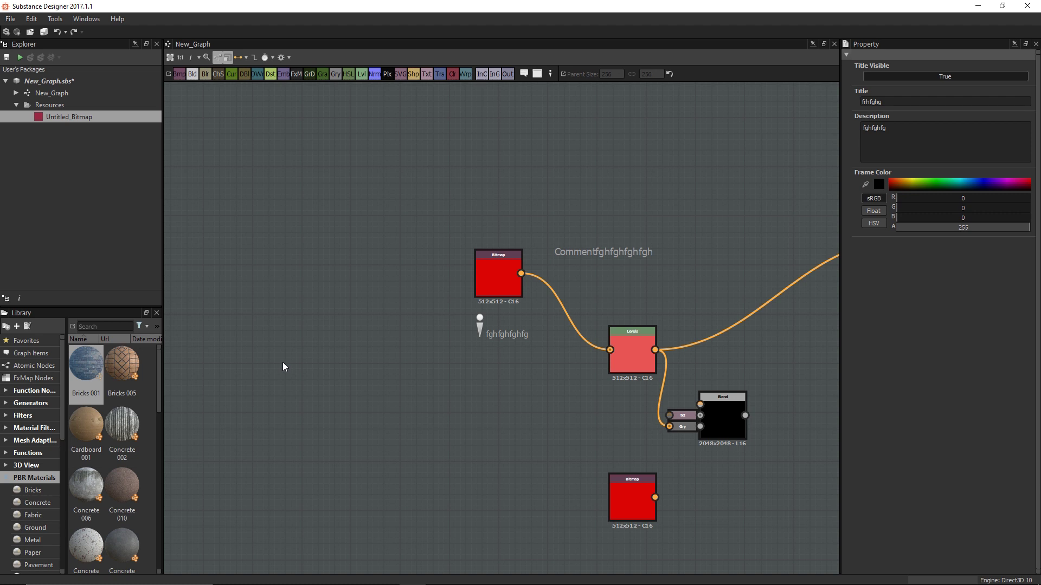
key(F2)
key(F1)
key(F2)
key(F1)
key(F2)
key(F1)
key(F2)
key(F1)
key(F2)
key(F1)
key(F2)
key(F1)
key(F2)
key(F1)
key(F2)
key(F1)
key(F2)
key(F1)
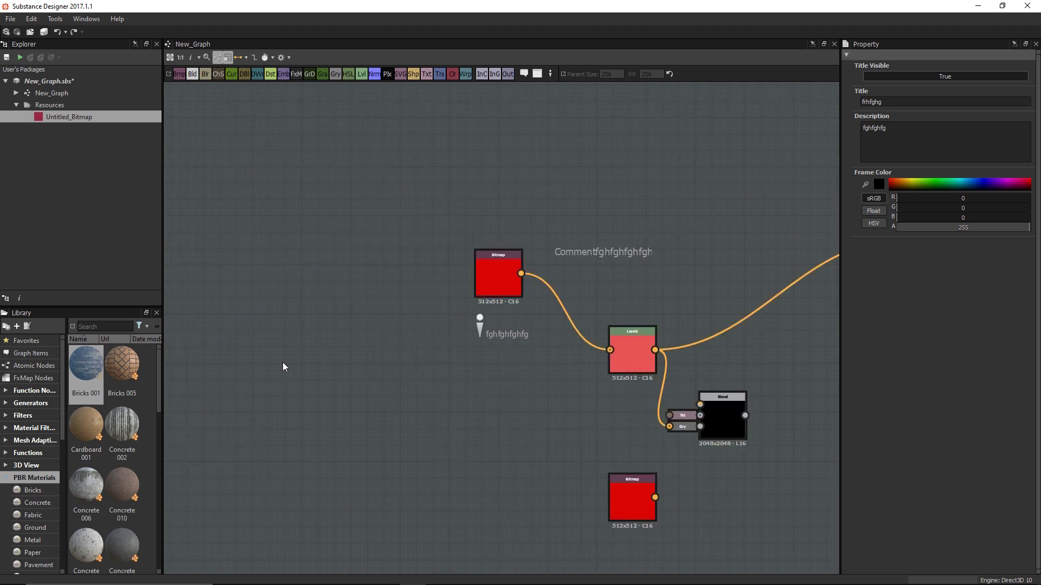